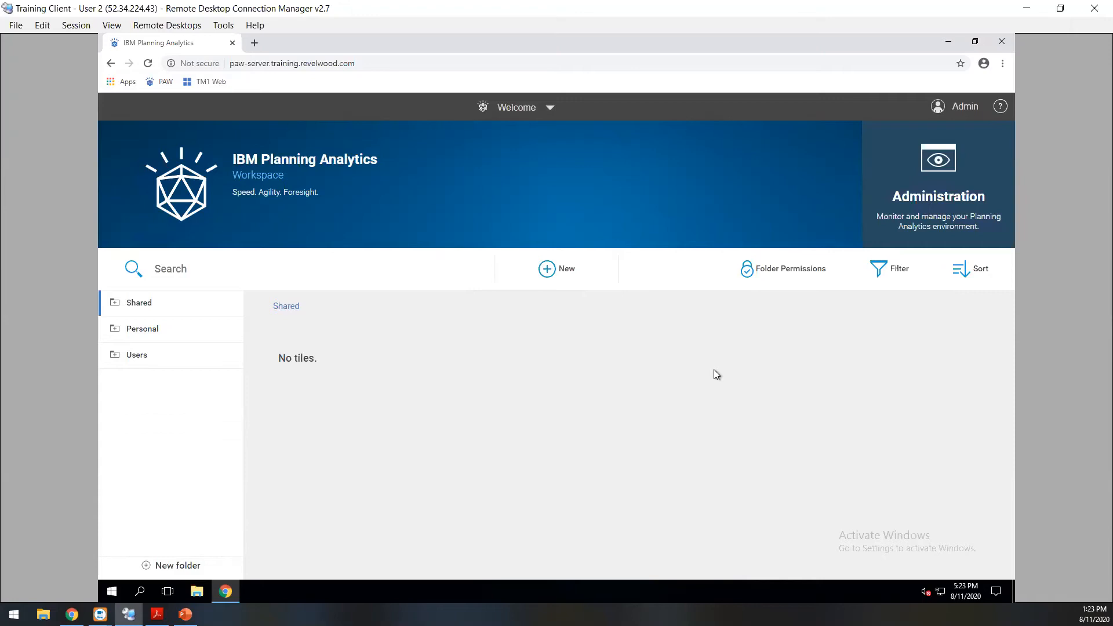
Step: Create a book from a template, named Dashboard, using the single-page workspace and the Freeform layout
left_click(555, 271)
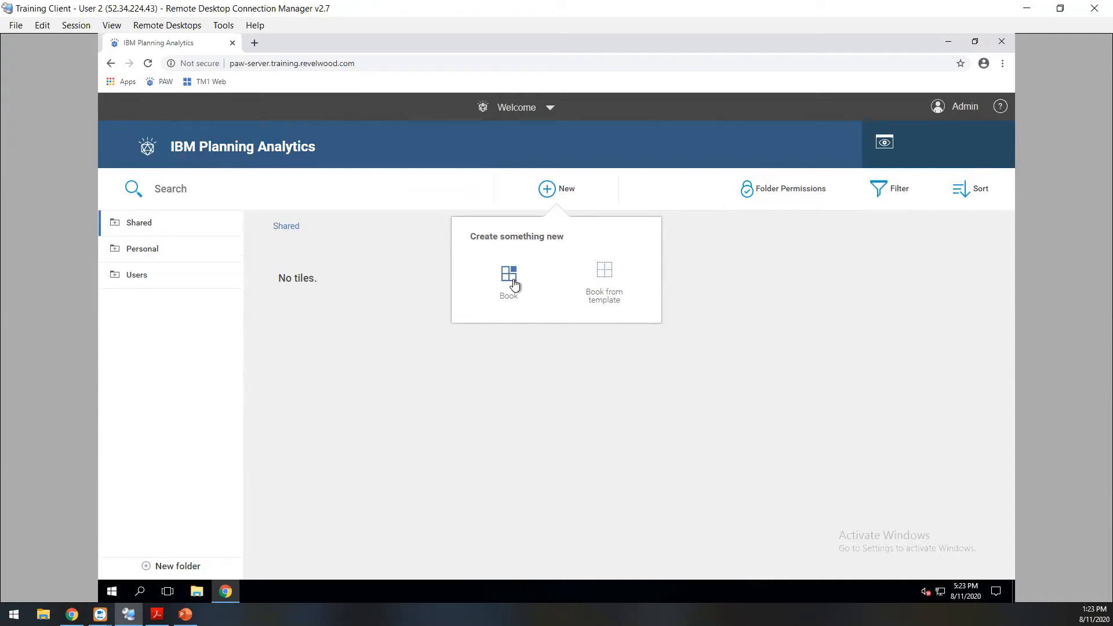
left_click(602, 275)
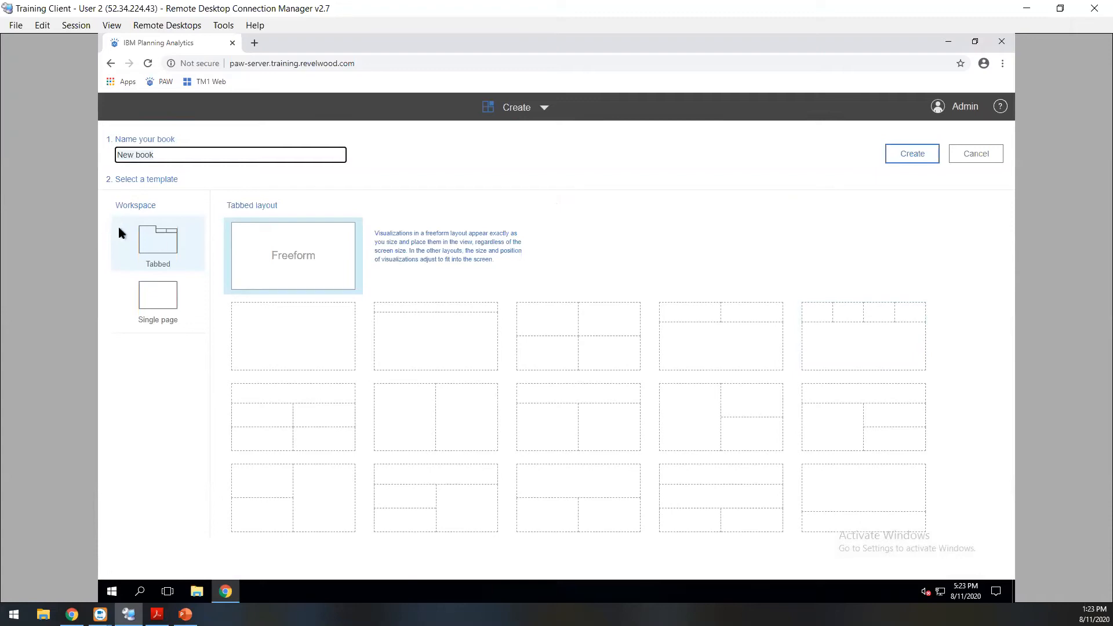
left_click(164, 293)
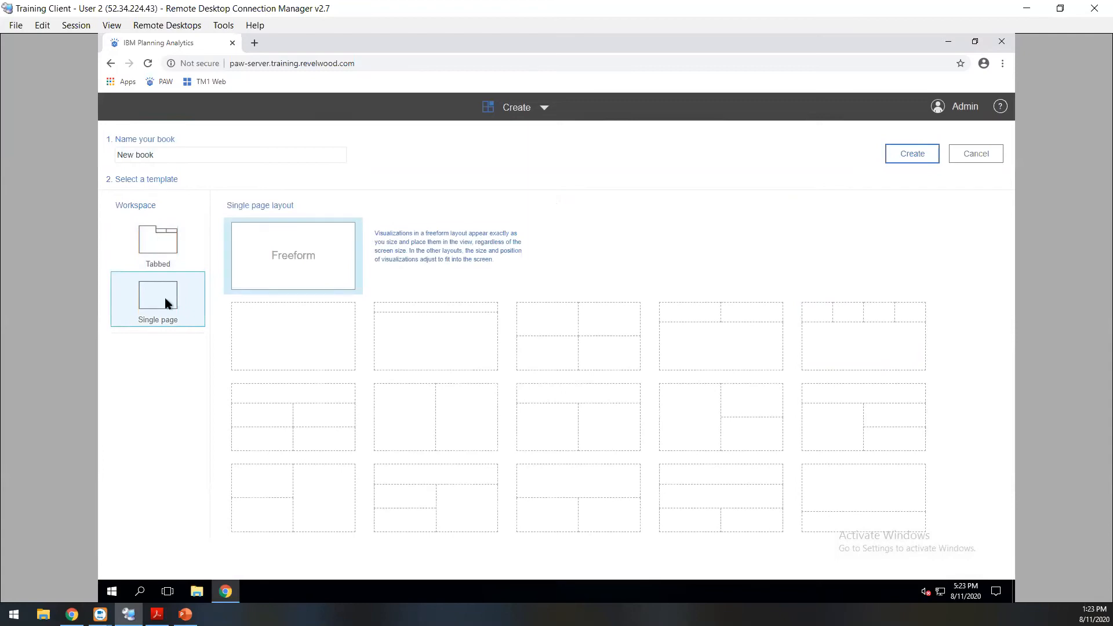
left_click(195, 154)
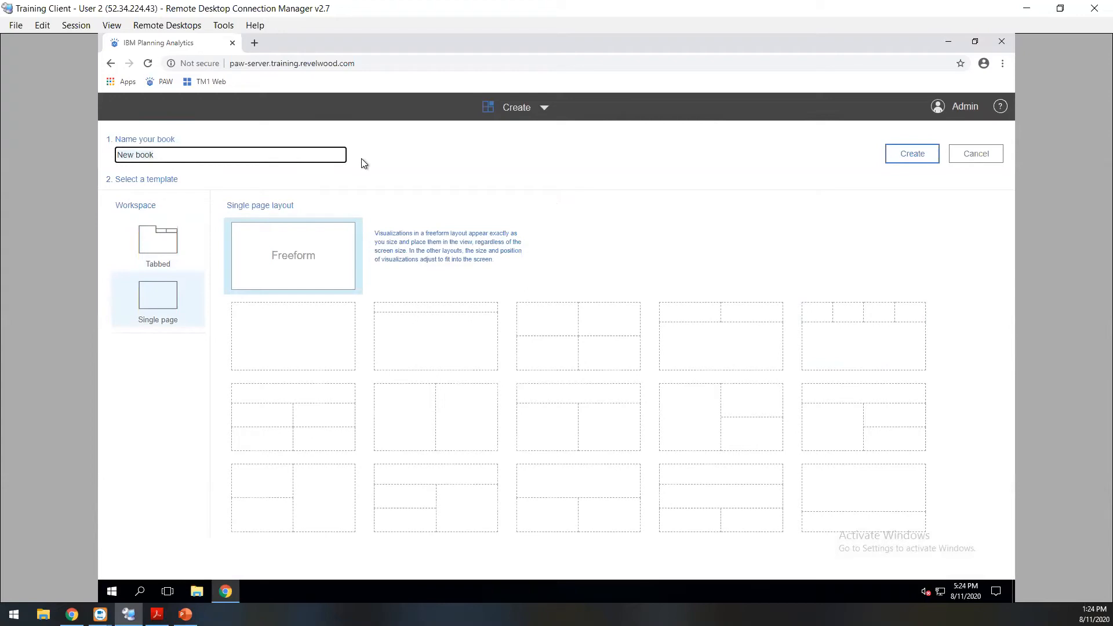
key("ctrl+a")
key("BackSpace")
type("Dashboard")
left_click(725, 217)
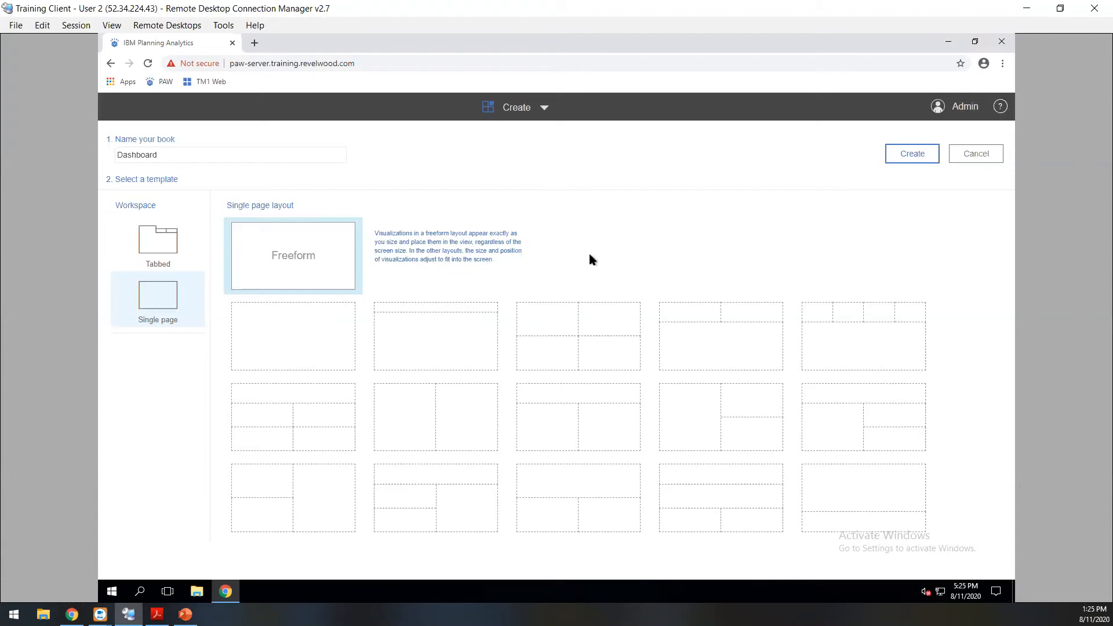
left_click(331, 266)
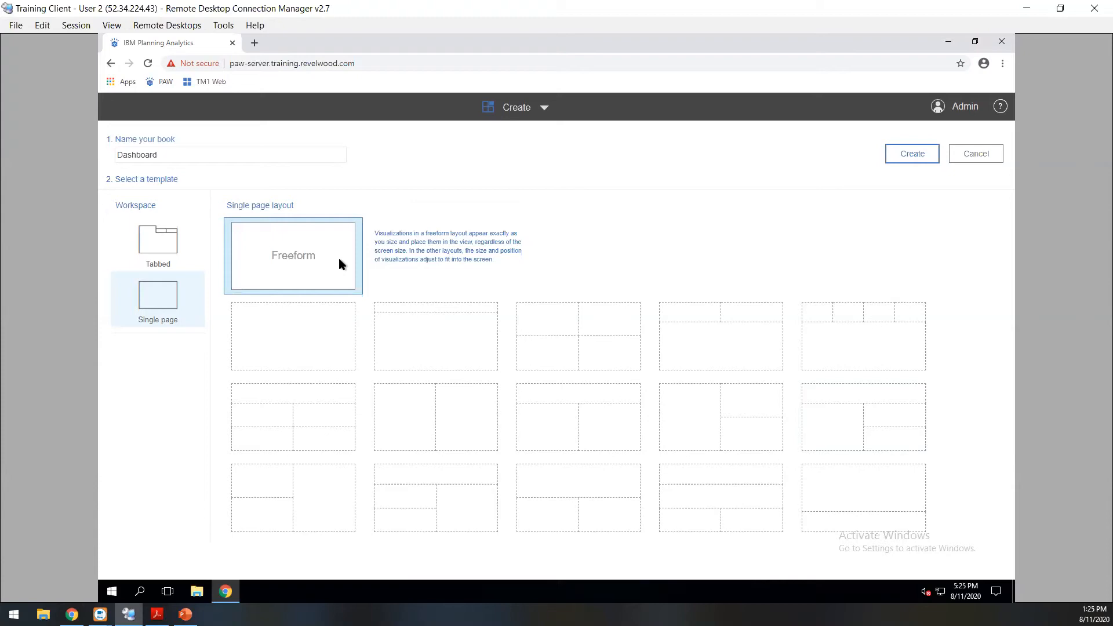
left_click(918, 155)
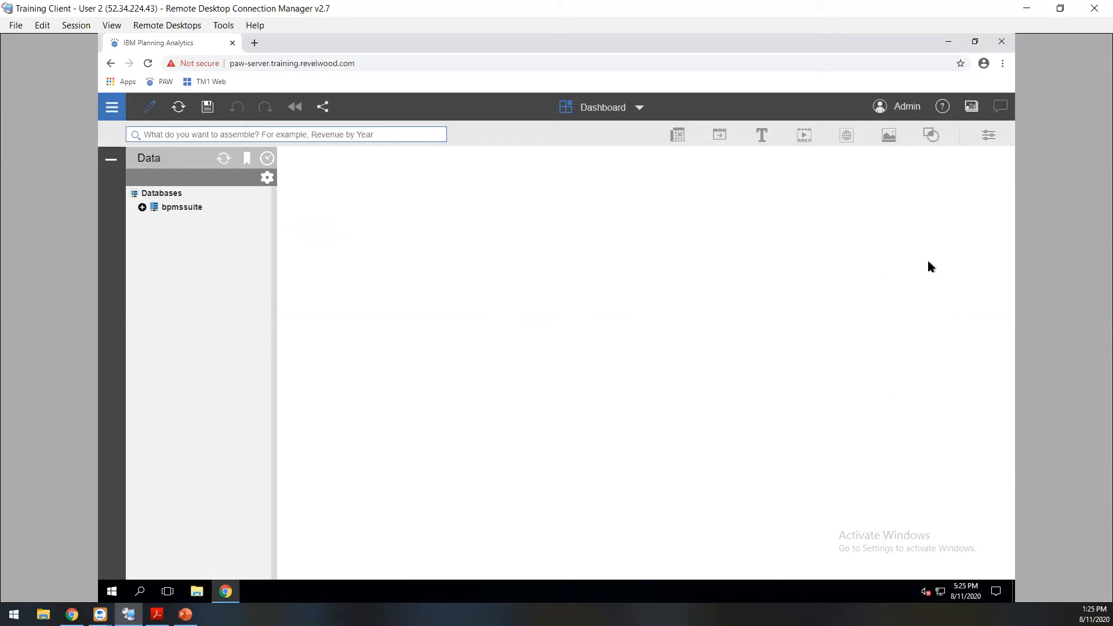
Step: Add the Dashboard - Exploration view of the bpmRevenue cube in the bpmssuite database to the blank canvas
left_click(142, 208)
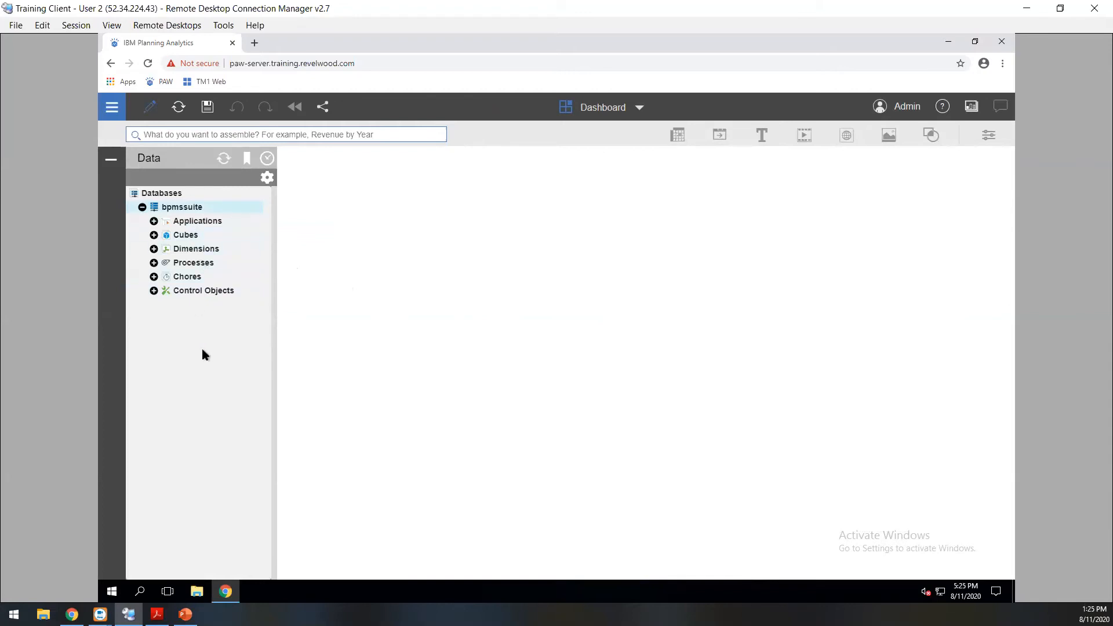
left_click(154, 236)
left_click_drag(274, 346, 313, 346)
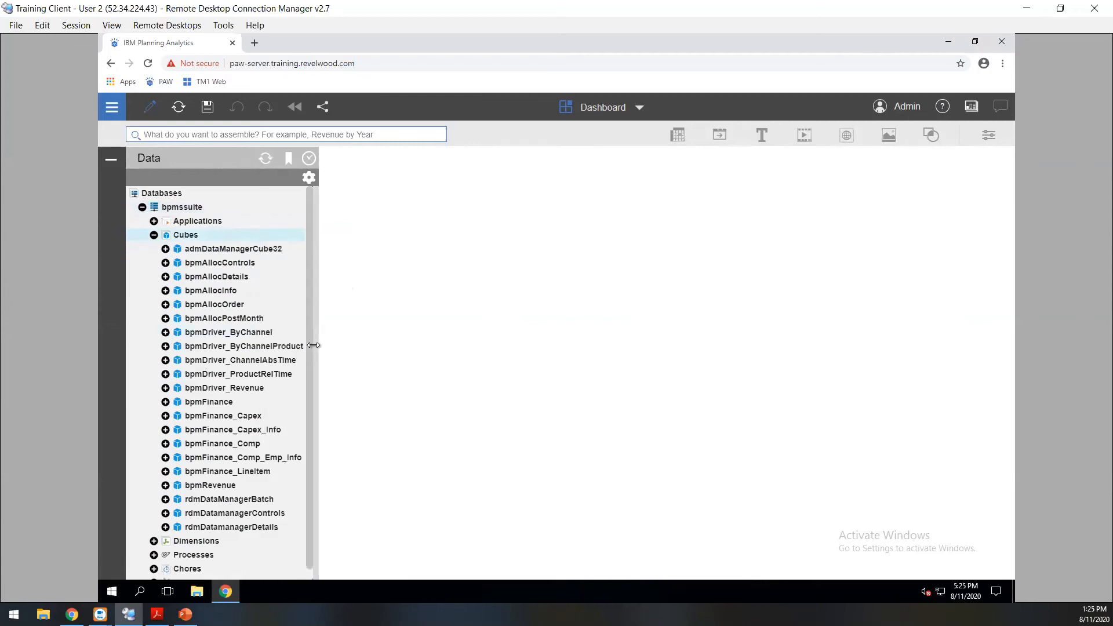
left_click(166, 486)
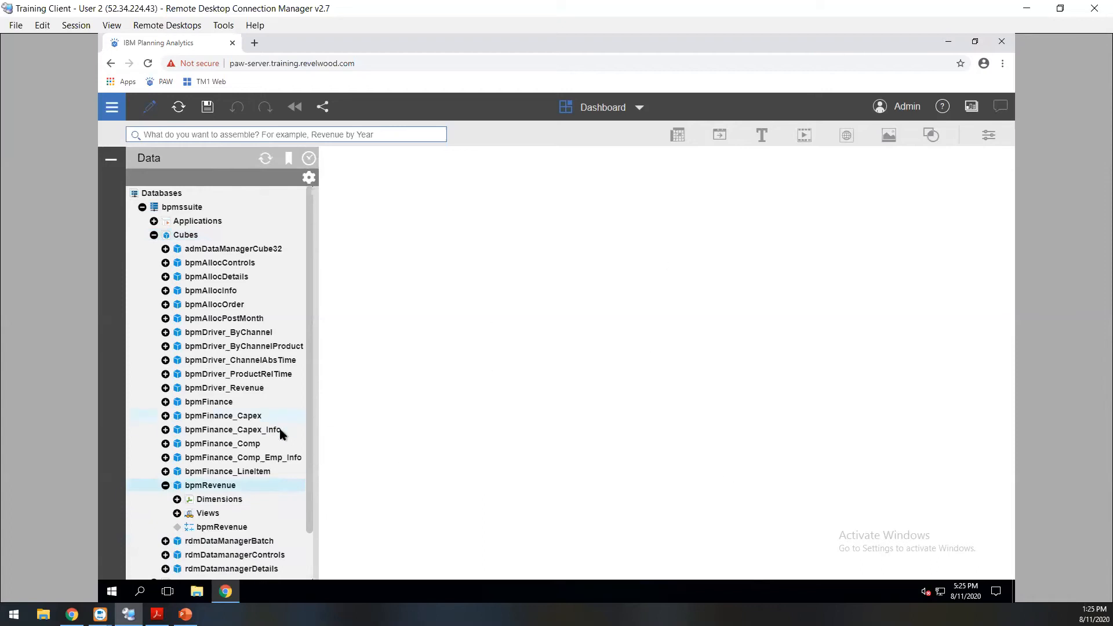
scroll(283, 434, "down", 1)
left_click(177, 461)
scroll(232, 429, "down", 3)
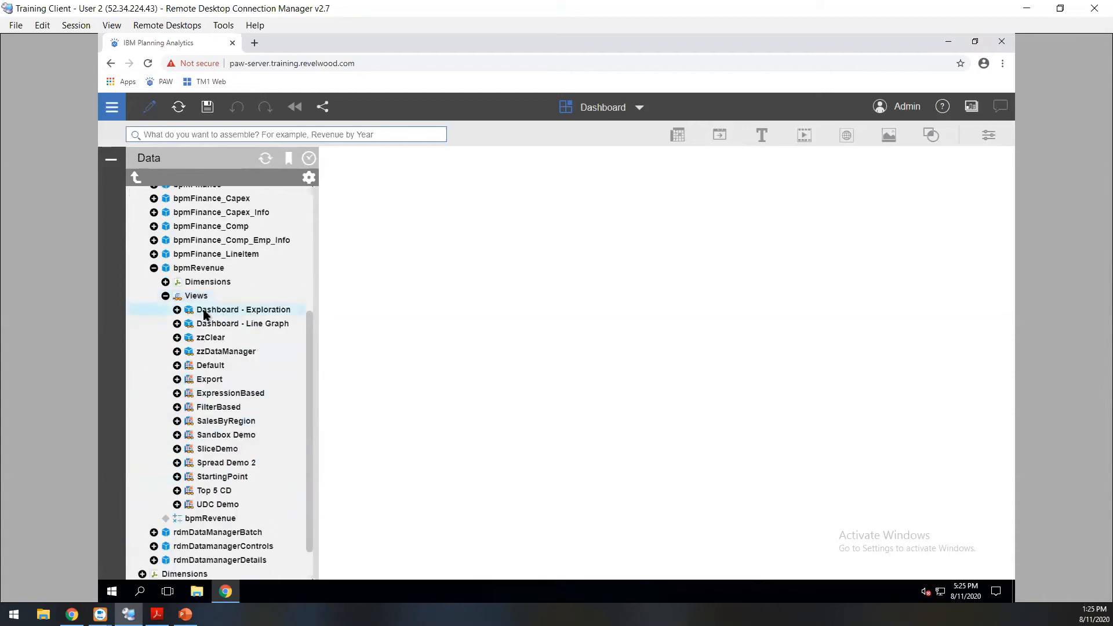
left_click_drag(206, 313, 410, 225)
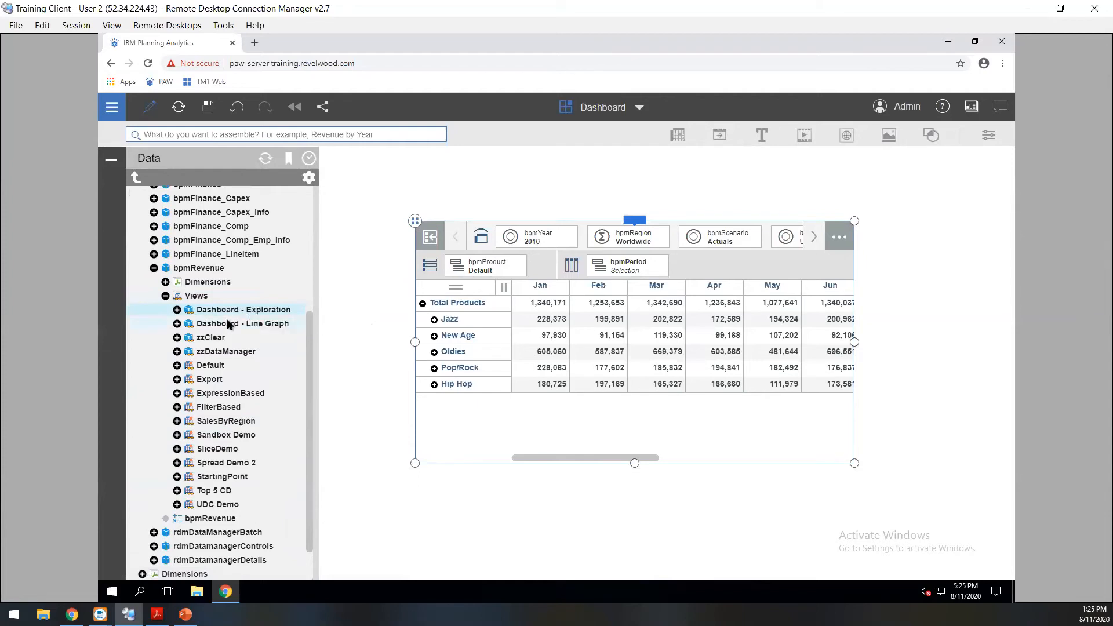
right_click(251, 312)
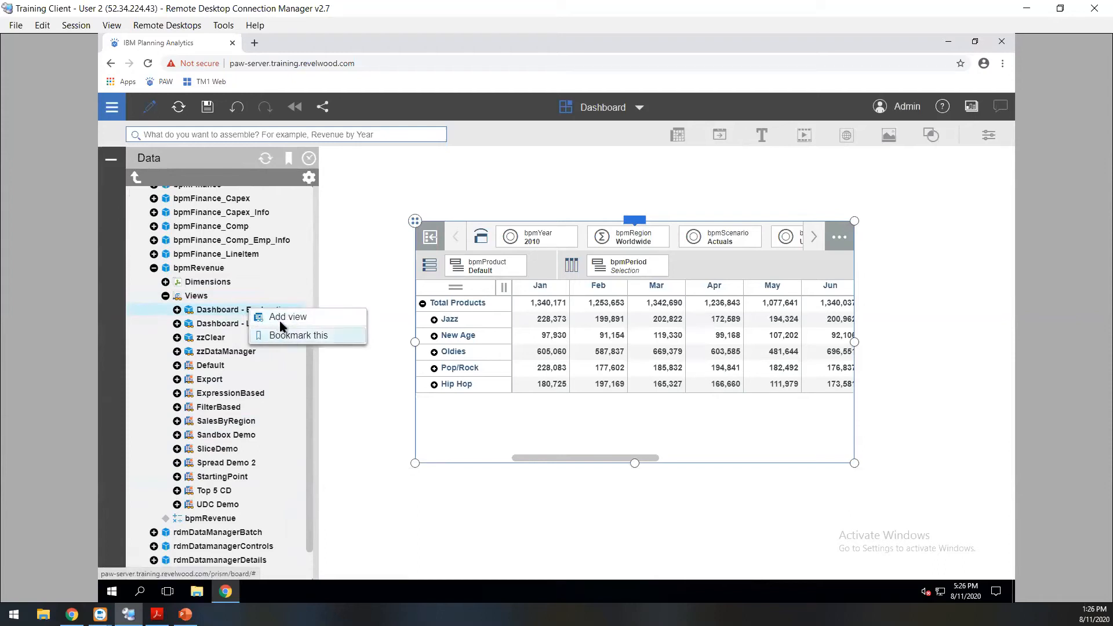
left_click(371, 436)
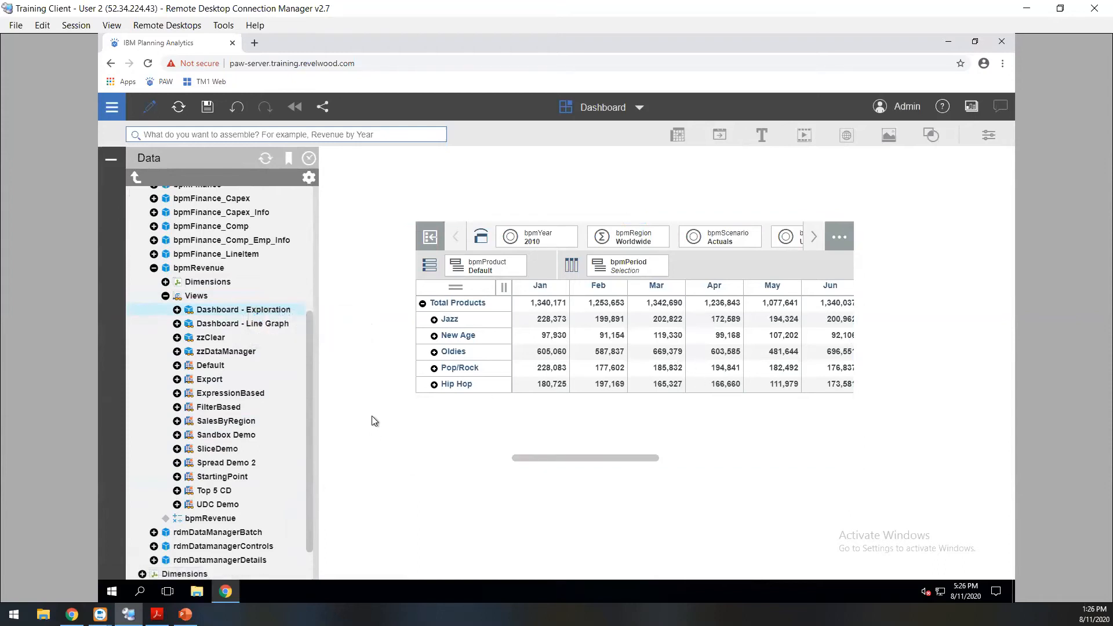
Step: Resize the exploration view into a wide, short table and position it across the lower half of the canvas
left_click(659, 424)
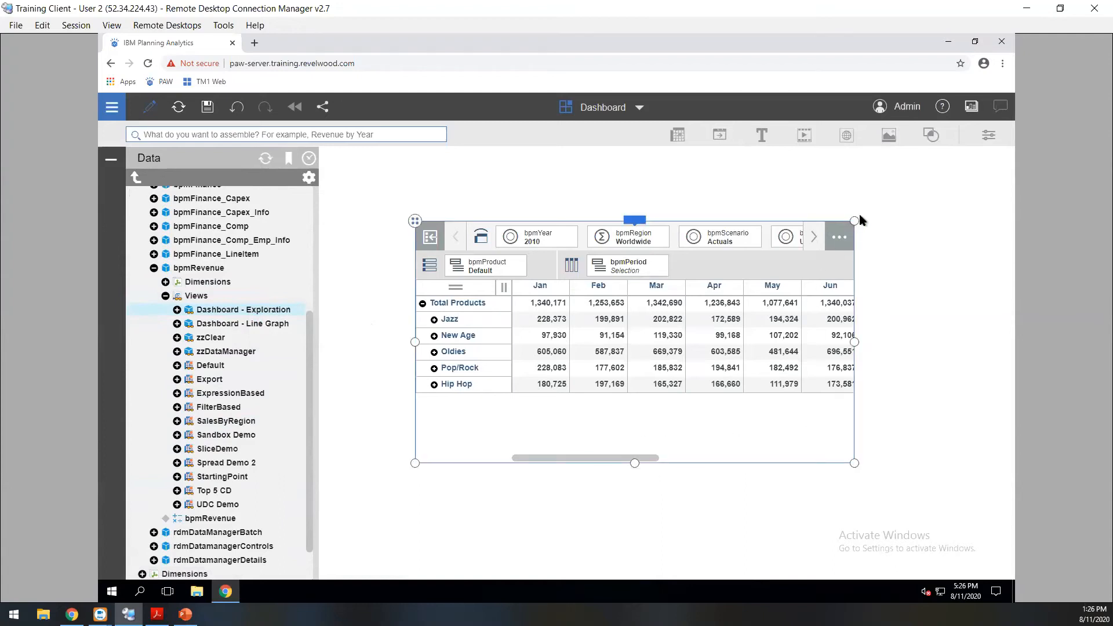
left_click_drag(857, 219, 811, 335)
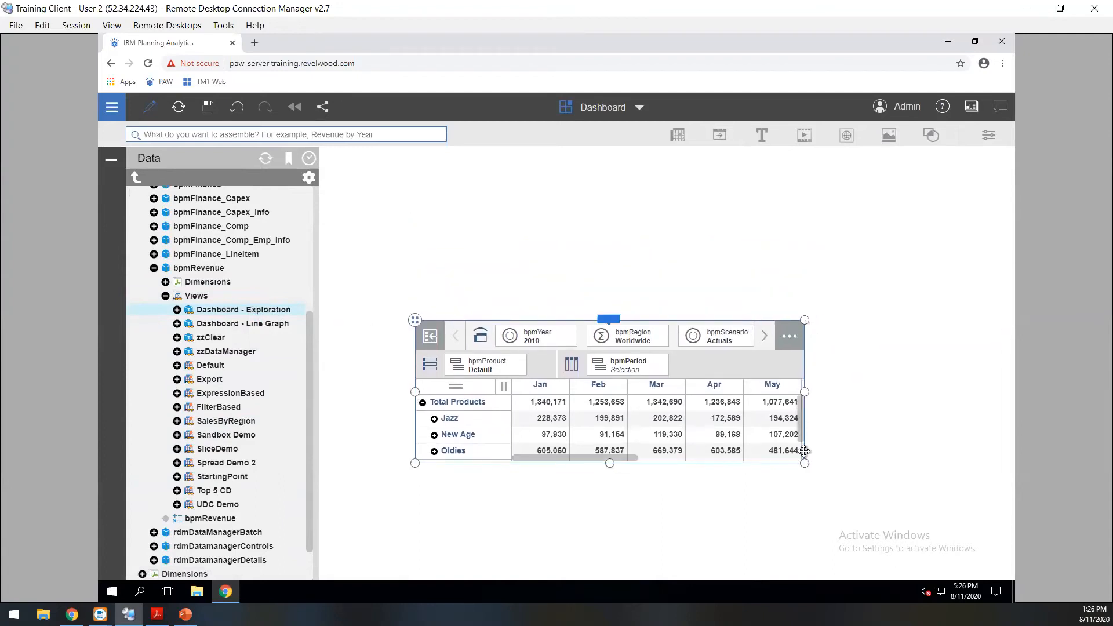
left_click_drag(805, 463, 971, 507)
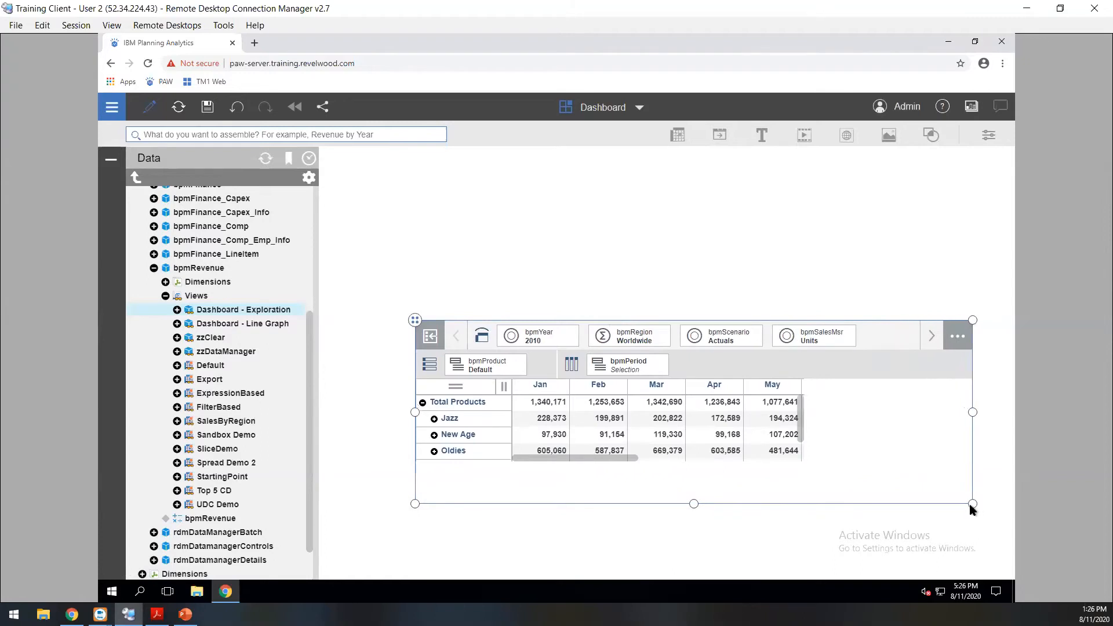
left_click_drag(414, 319, 332, 324)
left_click_drag(911, 506, 986, 499)
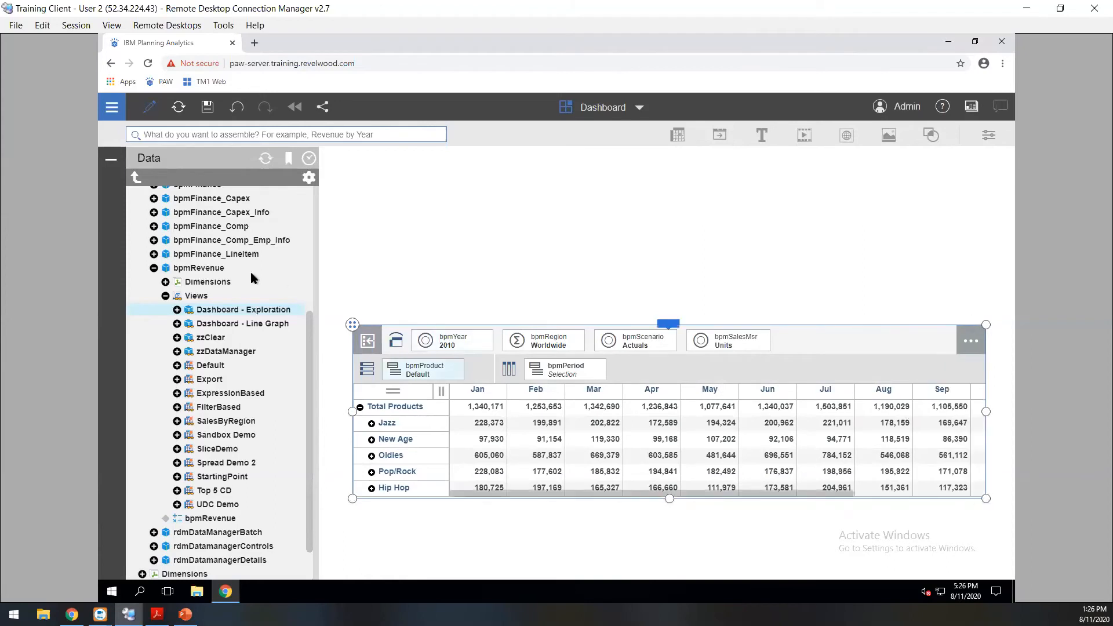
left_click_drag(351, 323, 350, 333)
left_click(673, 289)
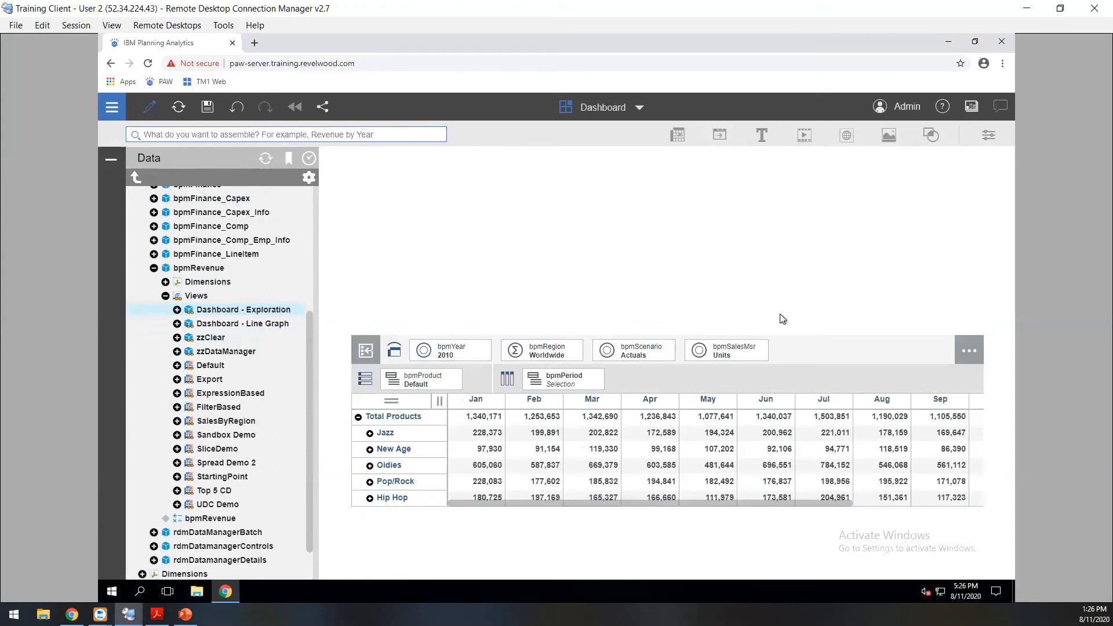
Step: Turn on dimension synchronization for the exploration view, limited to bpmYear, excluding period, product, region, sales measure and scenario
left_click(784, 346)
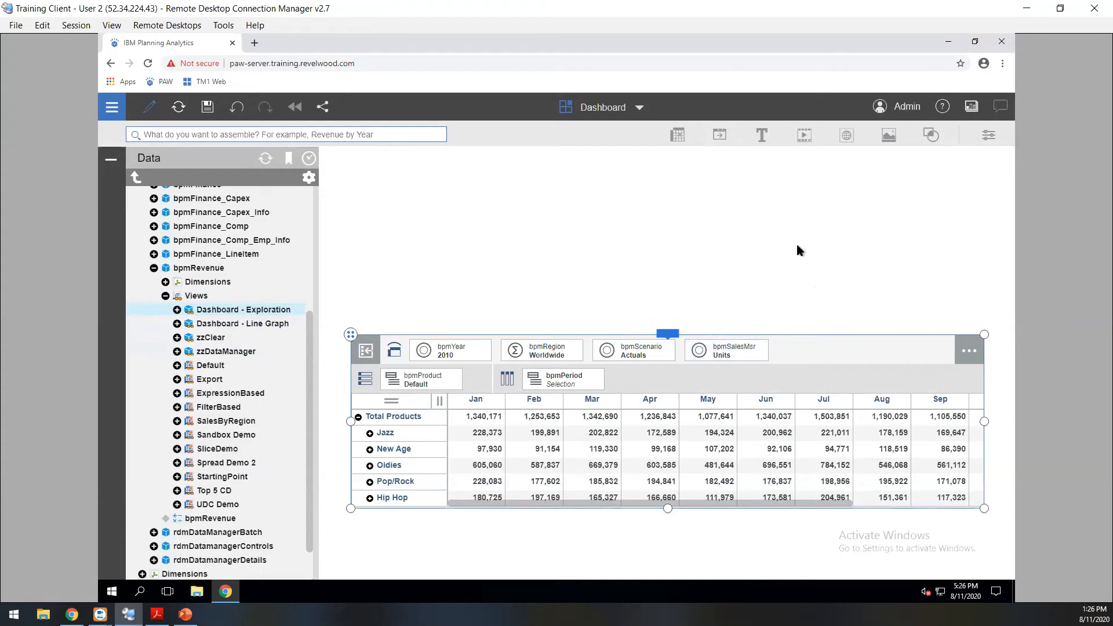
left_click(990, 137)
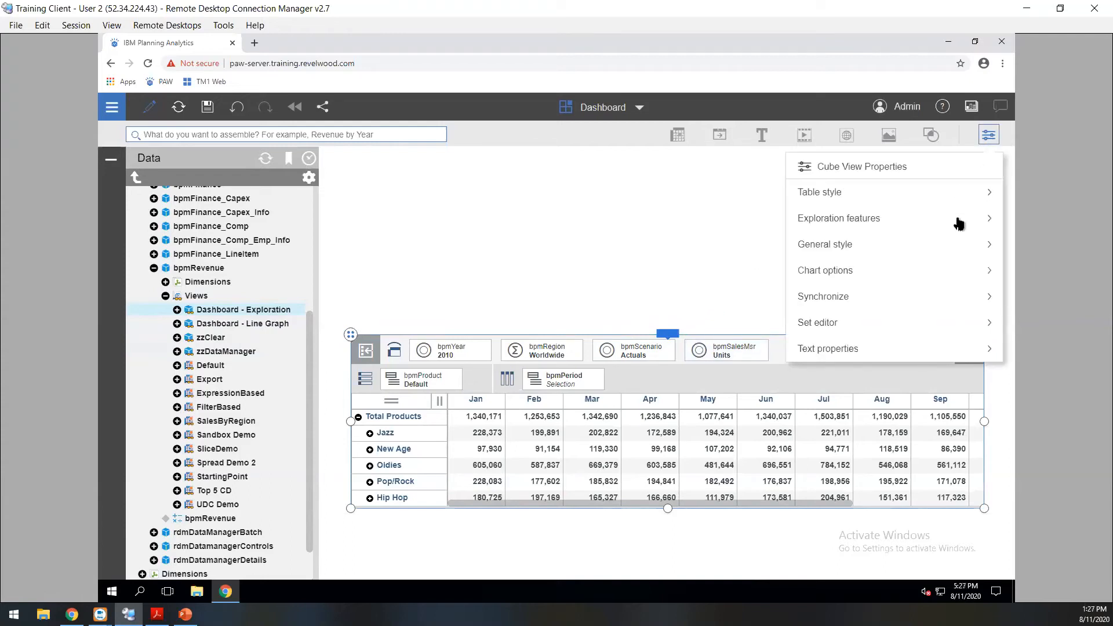
left_click(953, 301)
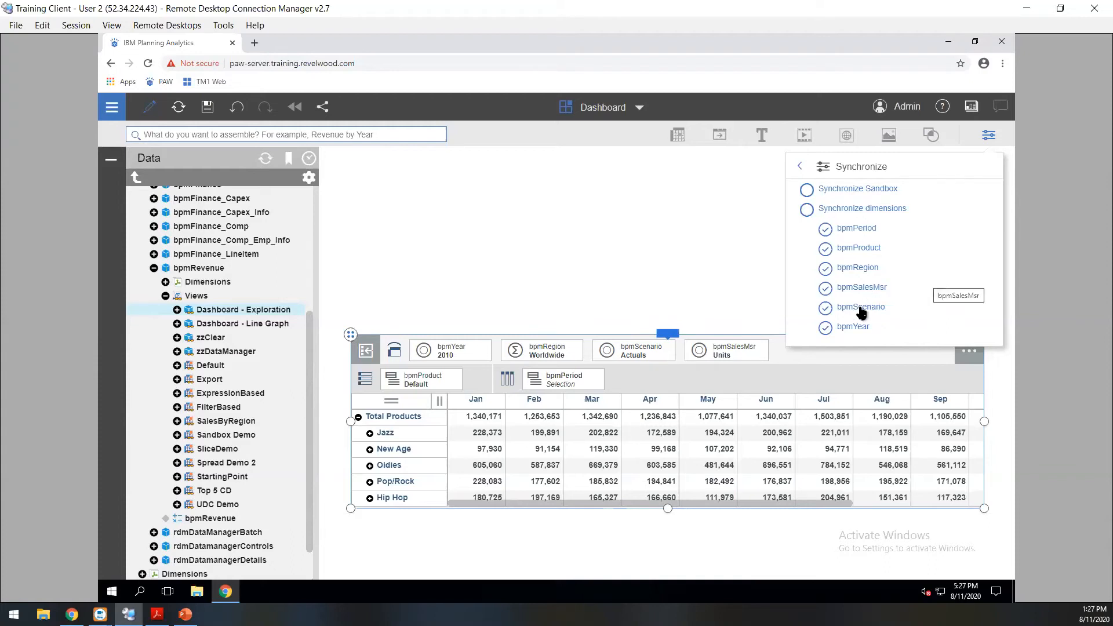
left_click(826, 307)
left_click(825, 289)
left_click(826, 268)
left_click(825, 248)
left_click(825, 229)
left_click(807, 211)
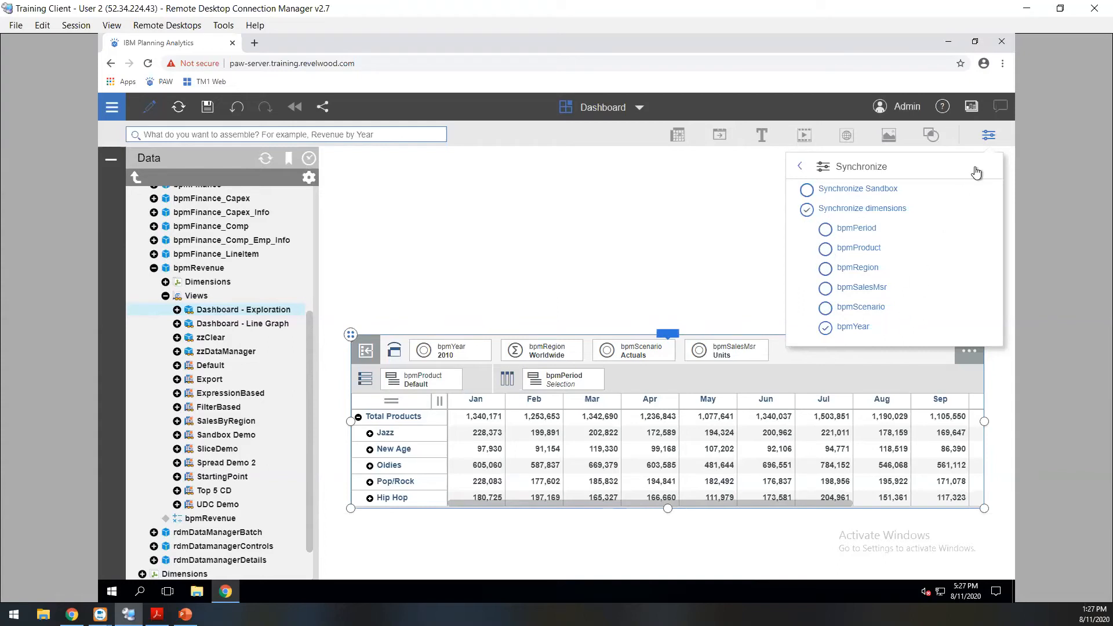
left_click(989, 136)
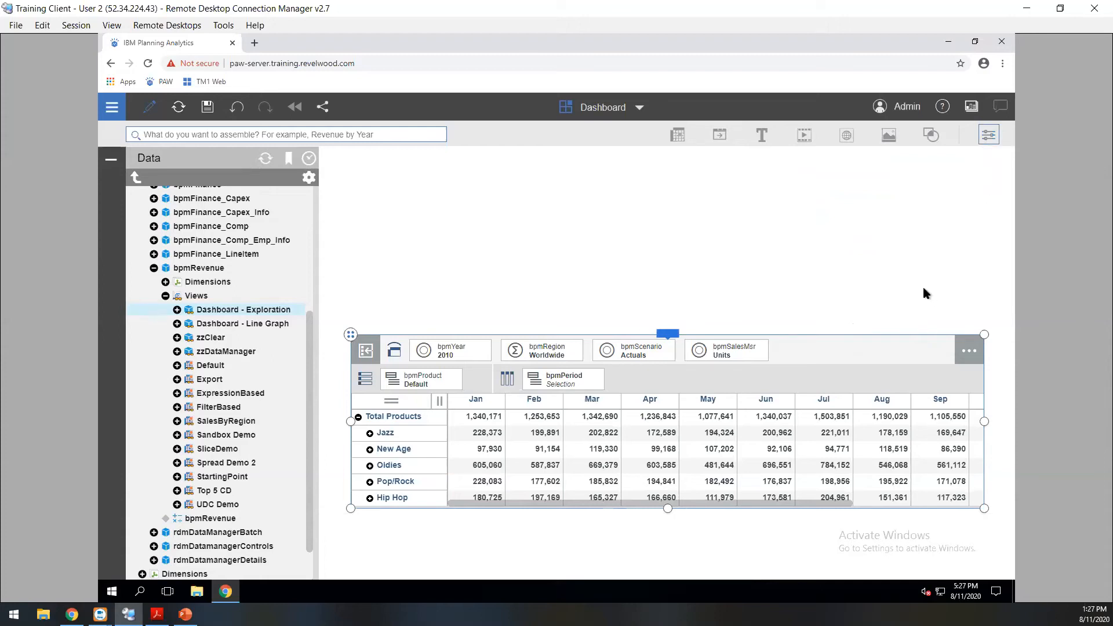
left_click(986, 139)
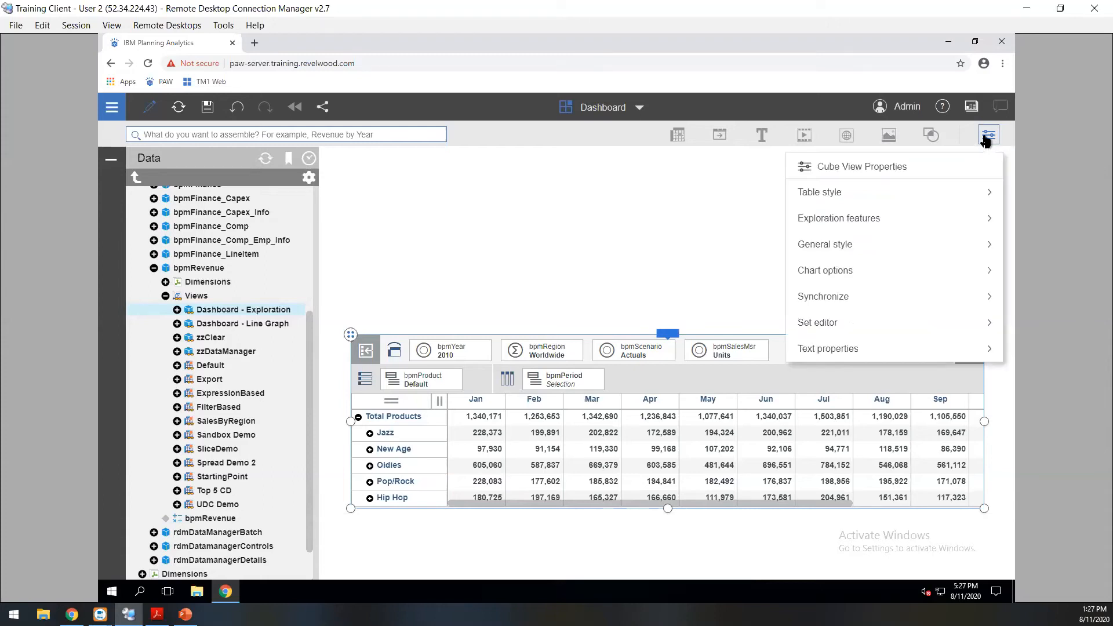
left_click(986, 140)
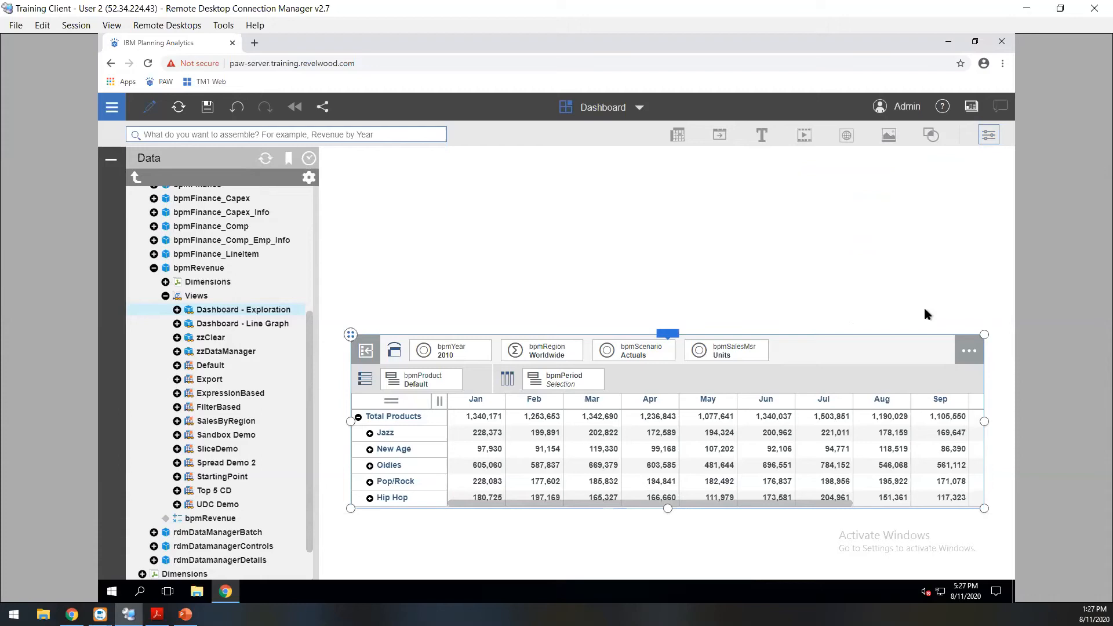
Step: Hide the overview area with the dimension tiles on the exploration view
left_click(670, 334)
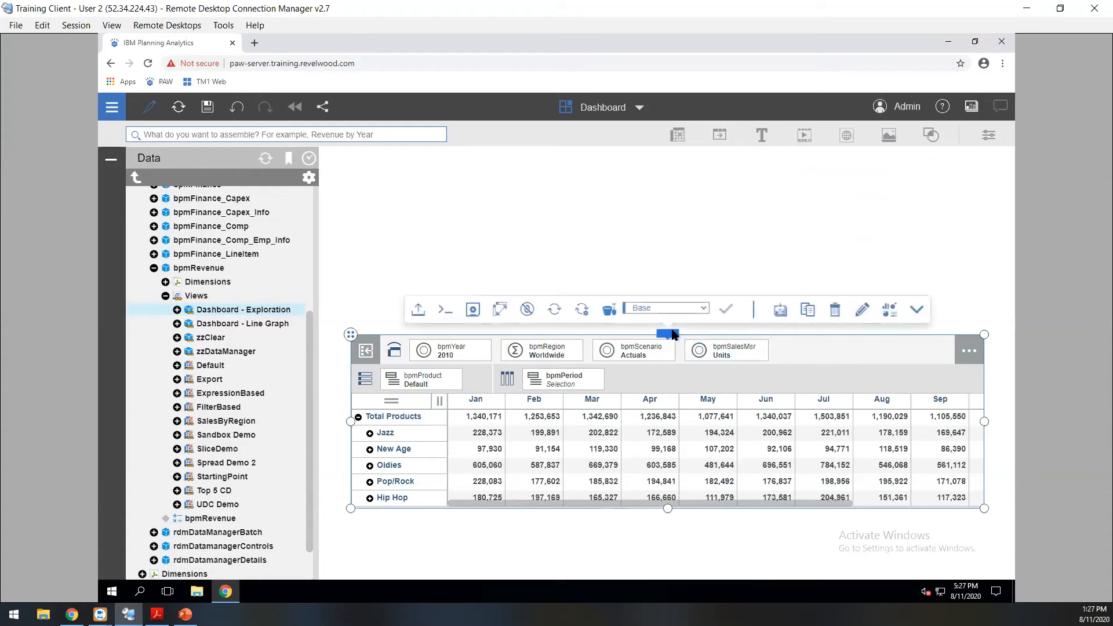
left_click(918, 311)
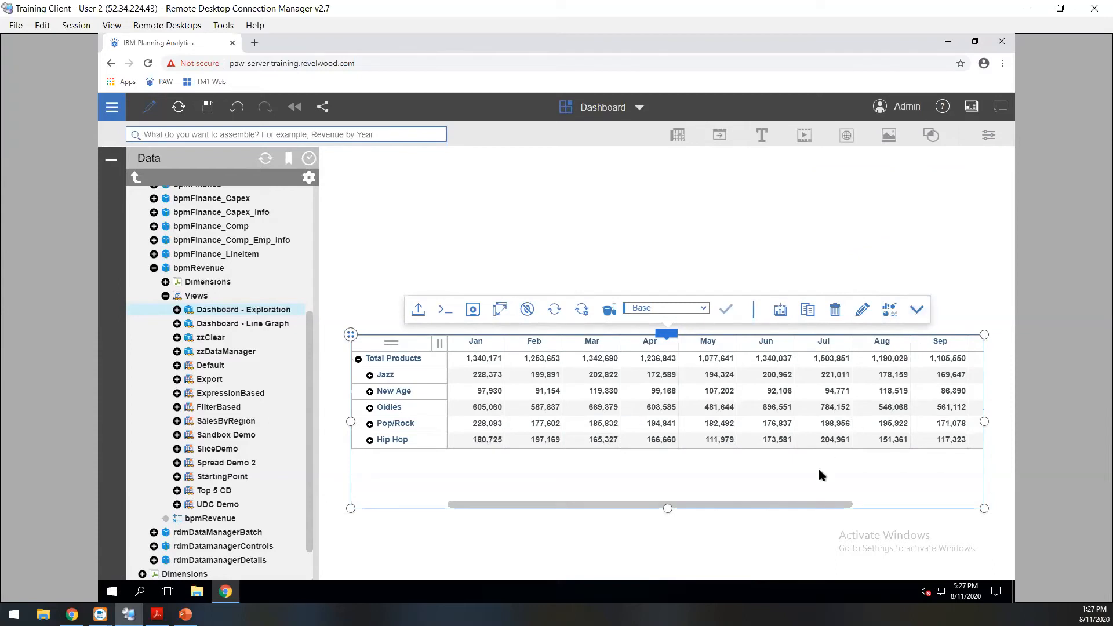
left_click(368, 318)
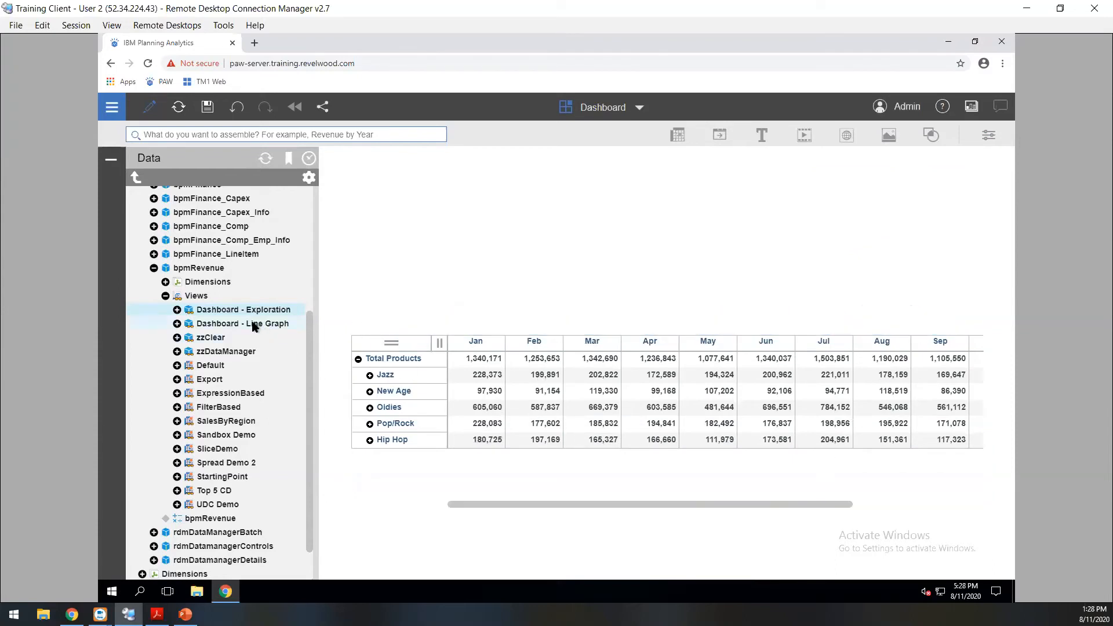
Step: Place the Dashboard - Line Graph view of bpmRevenue above the exploration table and collapse the data tree
left_click_drag(212, 328, 431, 177)
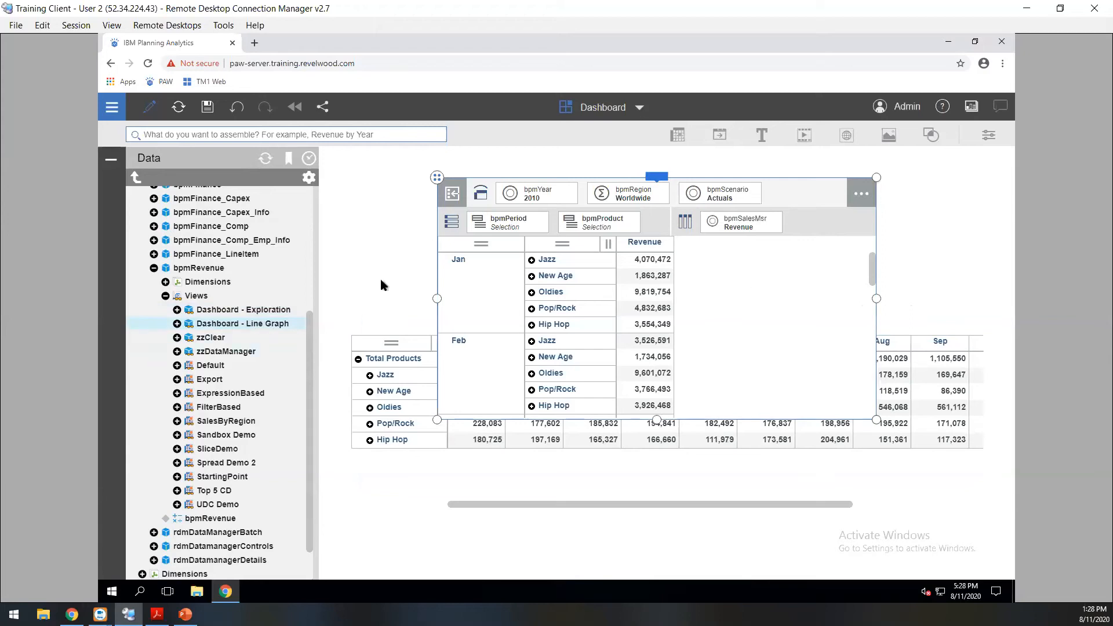
left_click_drag(437, 177, 393, 178)
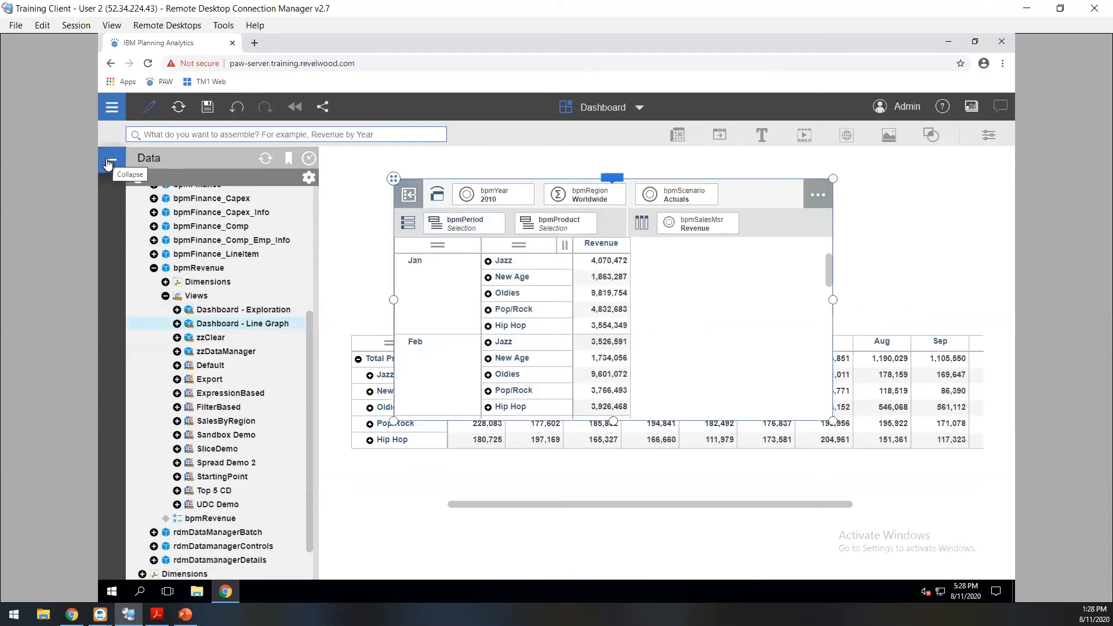
left_click(109, 163)
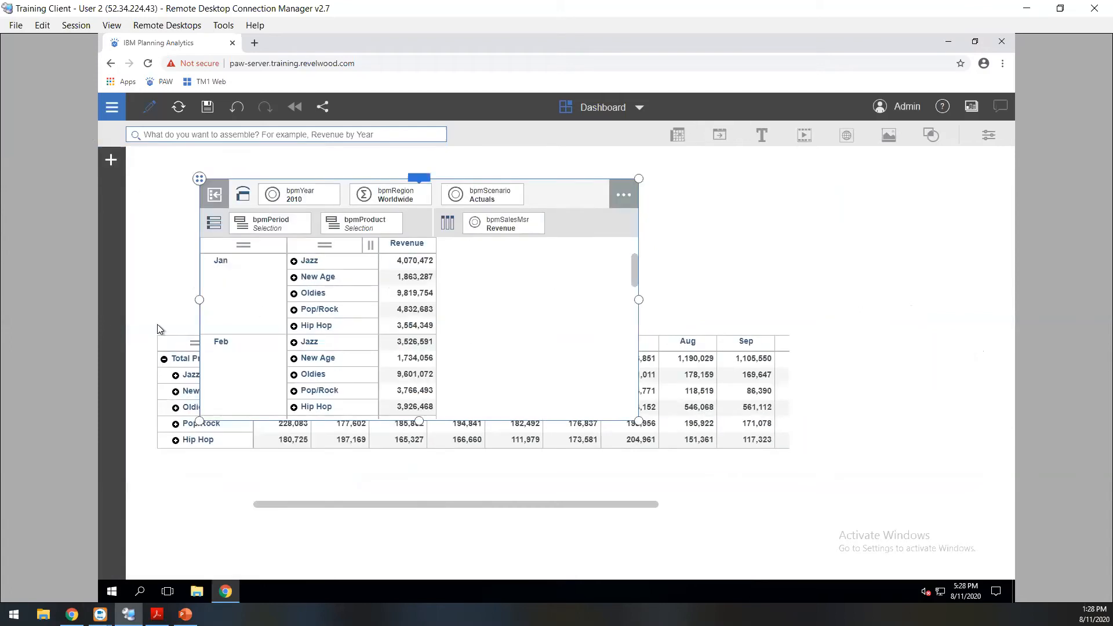
Step: Move the exploration table lower on the canvas and widen it to fit all months from Jan to Dec
left_click(766, 474)
left_click_drag(157, 335, 166, 378)
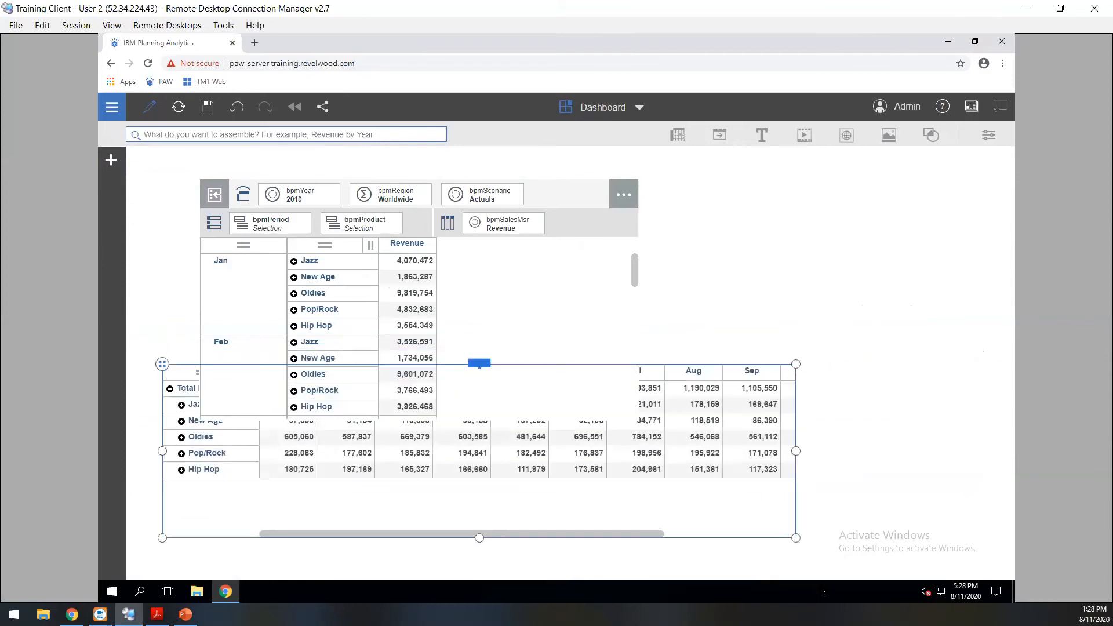
left_click_drag(796, 539, 973, 497)
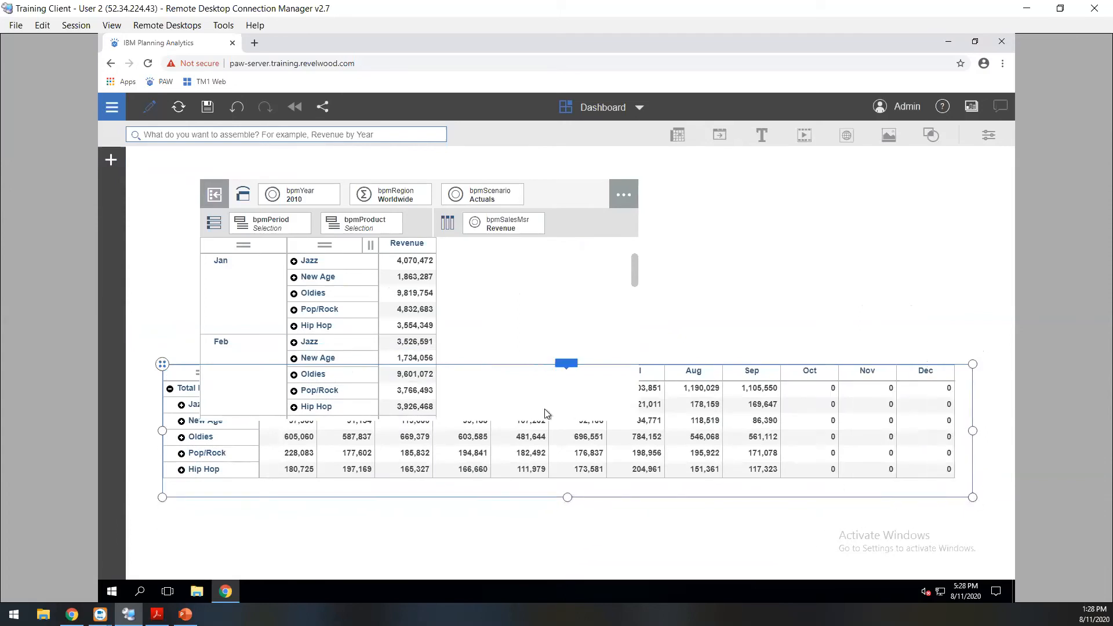
Step: Change the visualization of the revenue view above the exploration table to a Line chart
left_click(527, 280)
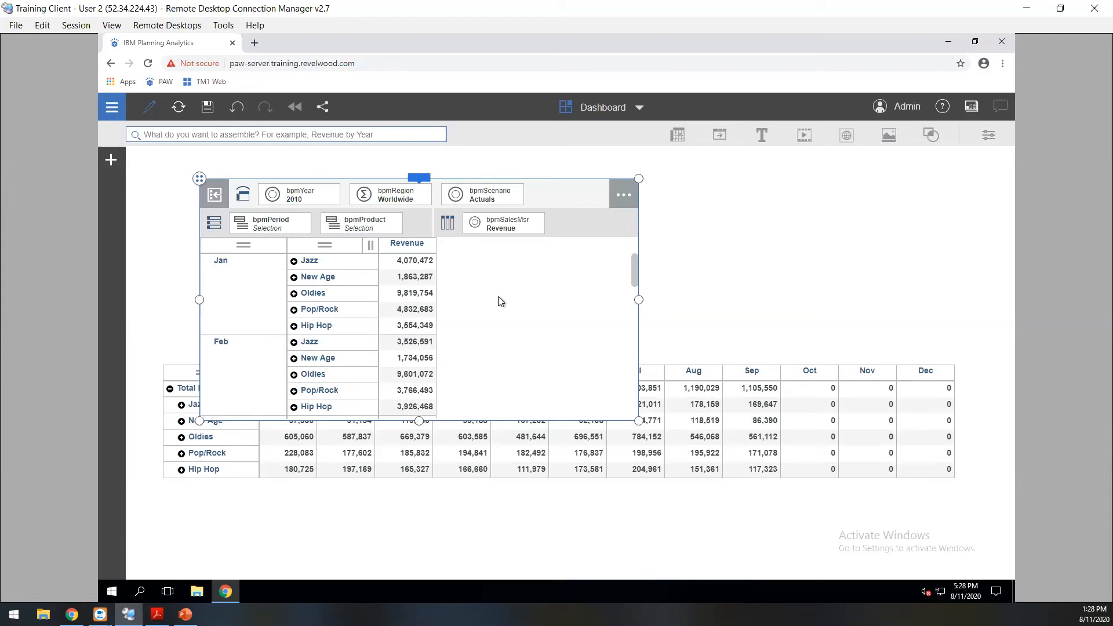
left_click(419, 178)
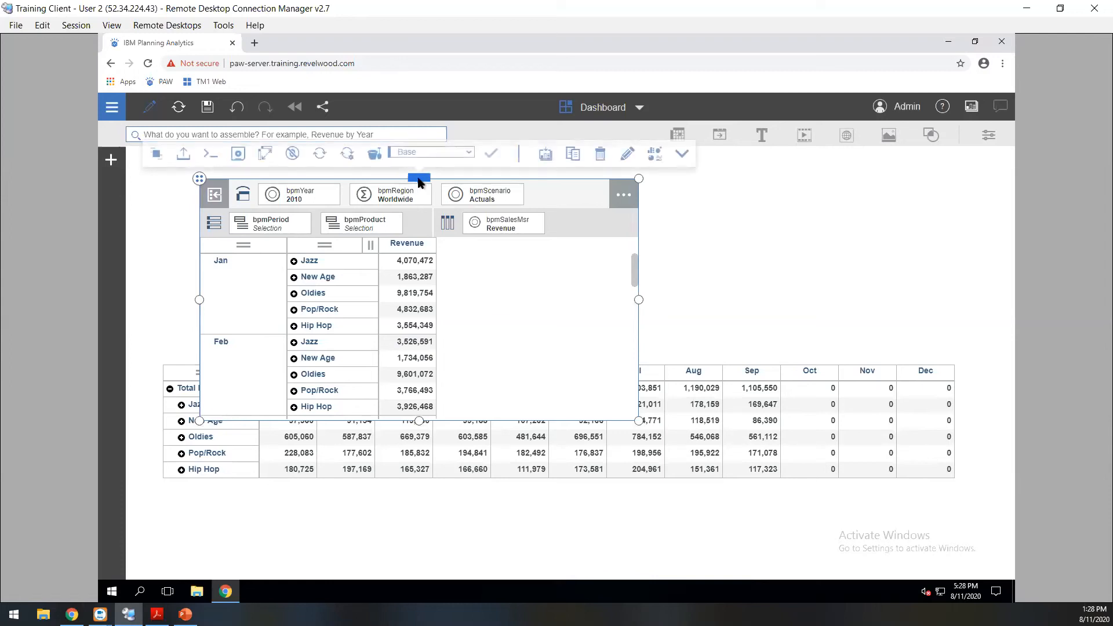
left_click(654, 154)
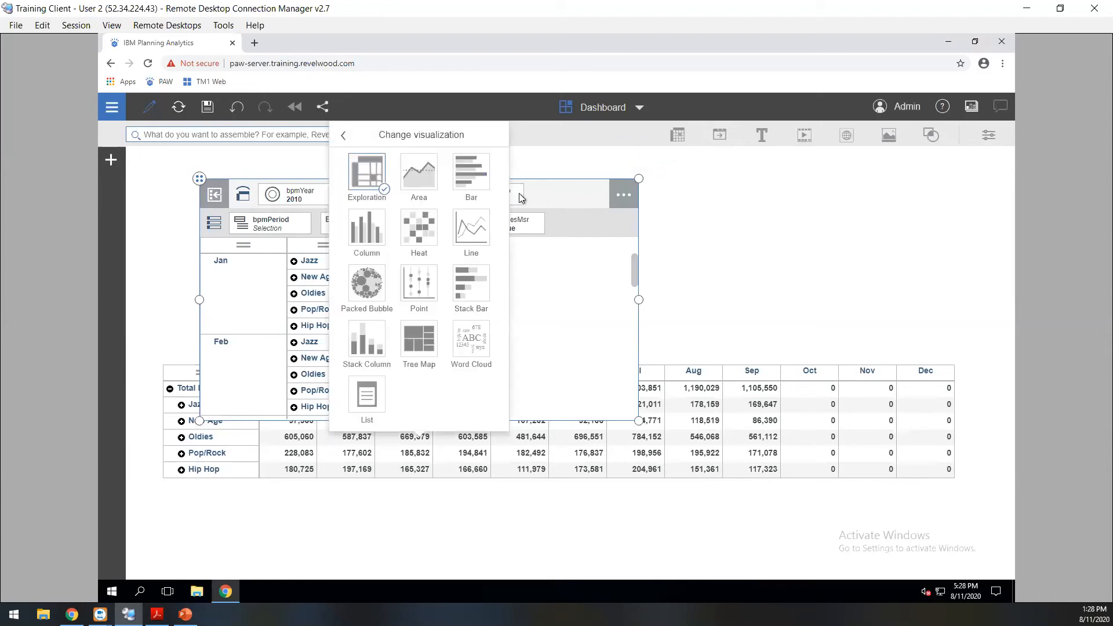
left_click(482, 226)
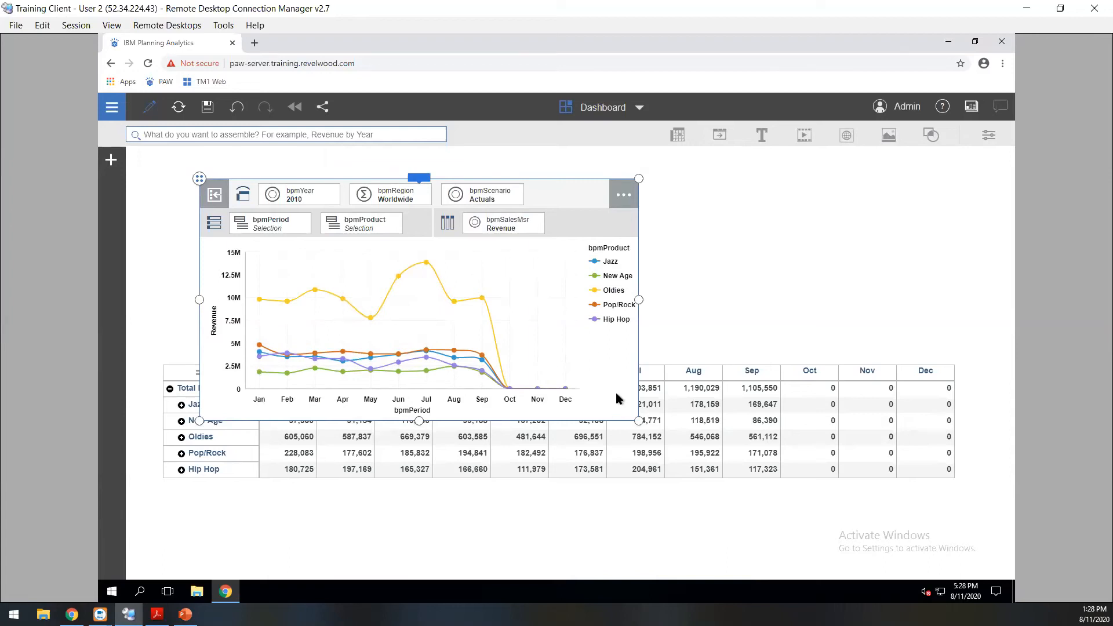
left_click(798, 354)
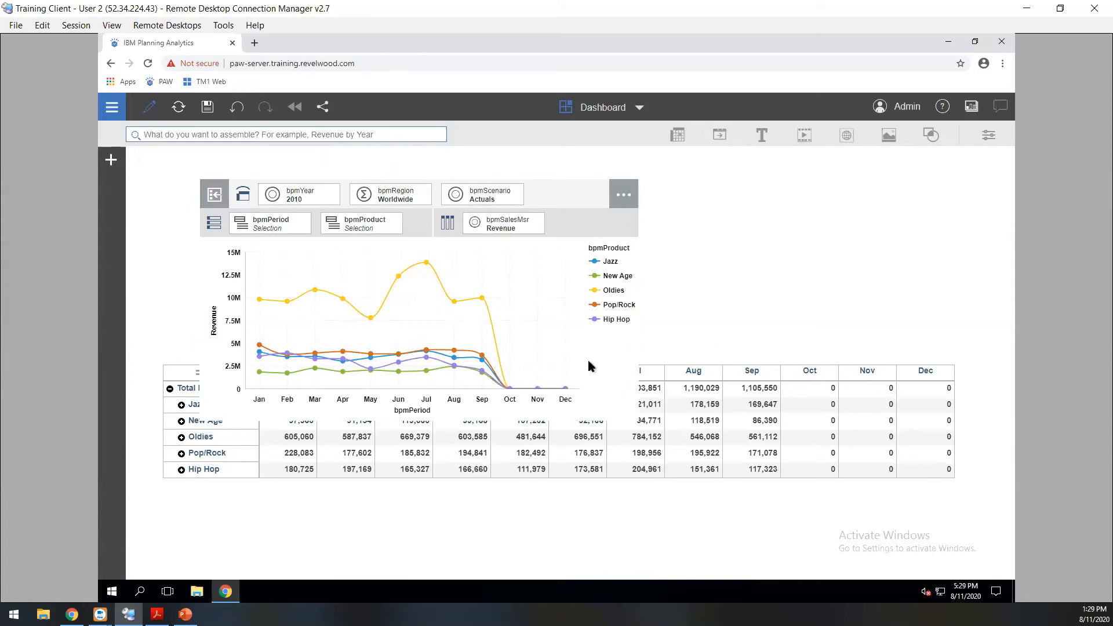
Step: Turn on dimension synchronization for the line chart, limited to bpmYear, excluding period, product, region, sales measure and scenario
left_click(587, 358)
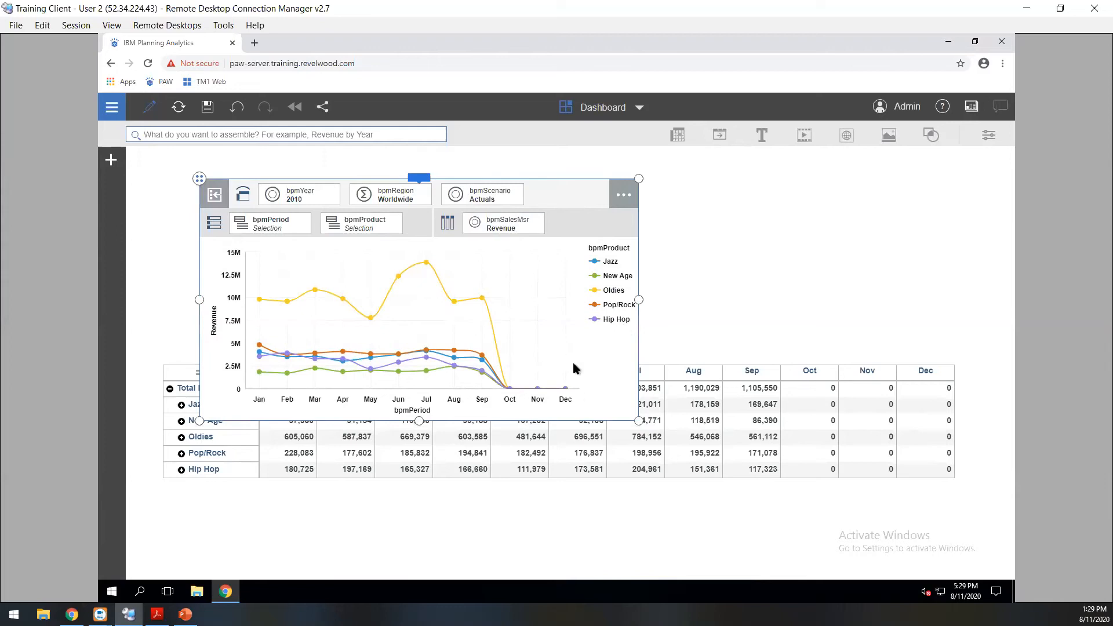
left_click(989, 134)
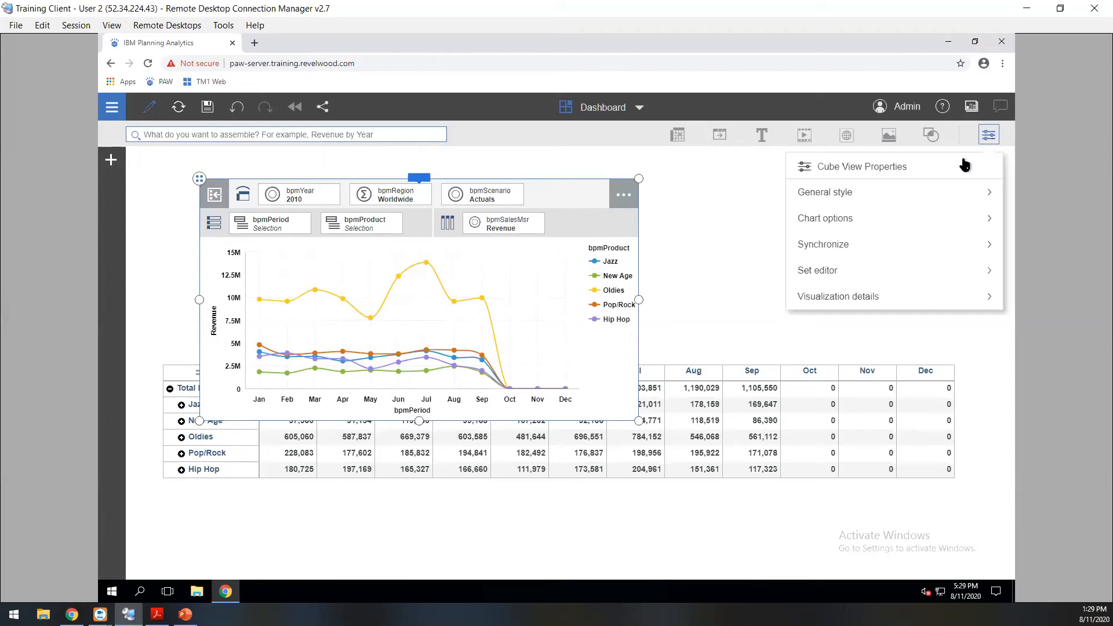
left_click(924, 246)
left_click(825, 229)
left_click(826, 269)
left_click(826, 288)
left_click(827, 308)
left_click(807, 211)
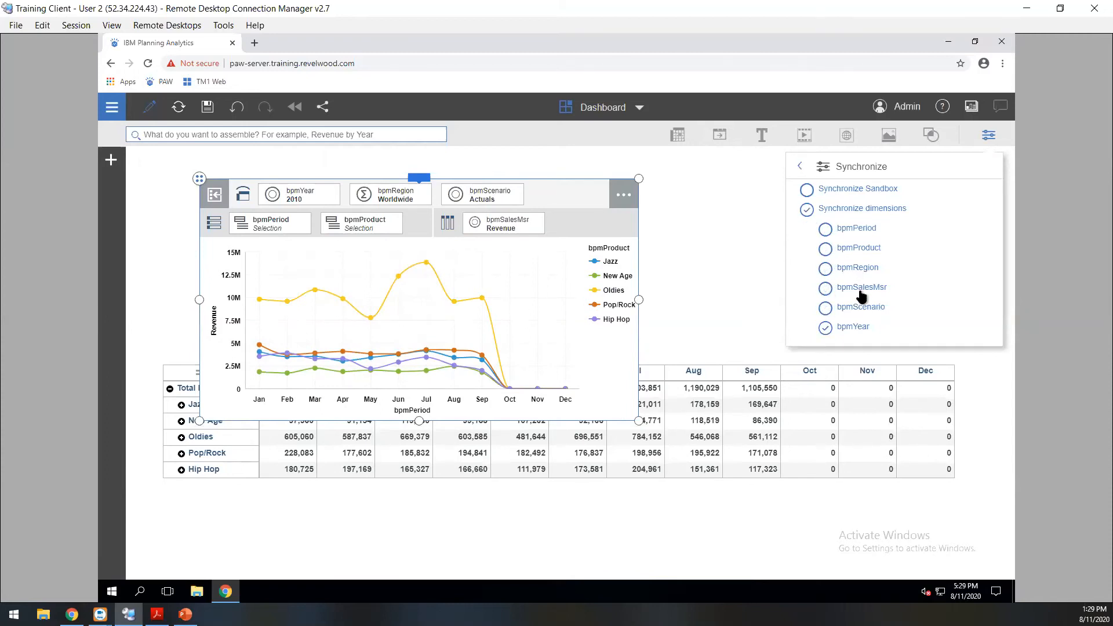
left_click(989, 137)
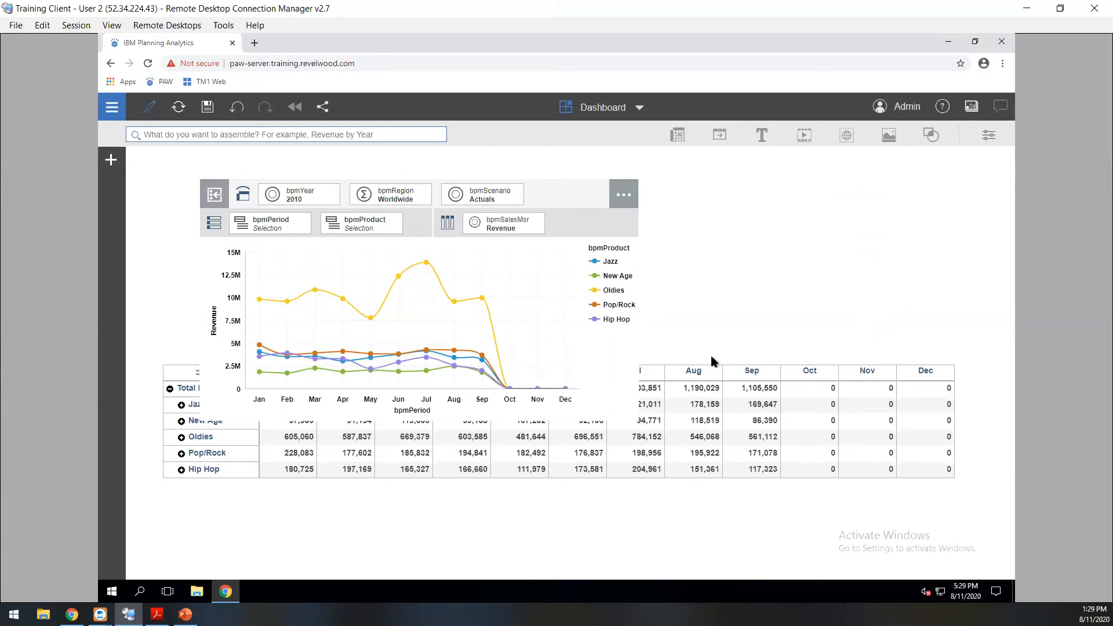
Step: Move the line chart aside and place its bpmYear dimension as a standalone selector in the canvas's upper-left area
left_click(624, 348)
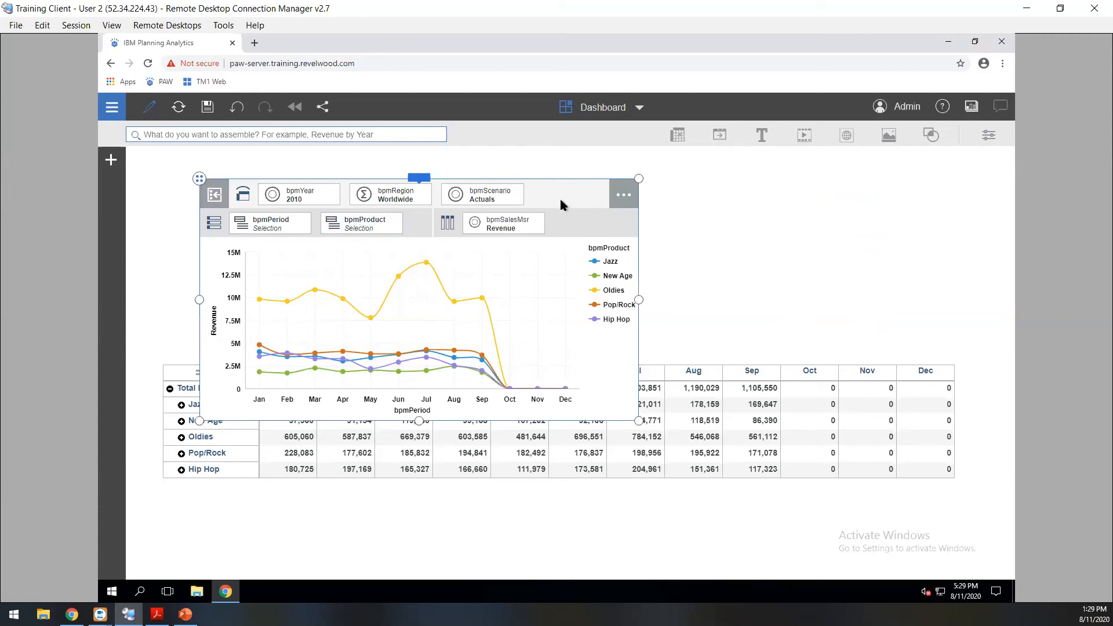
left_click_drag(344, 196, 372, 207)
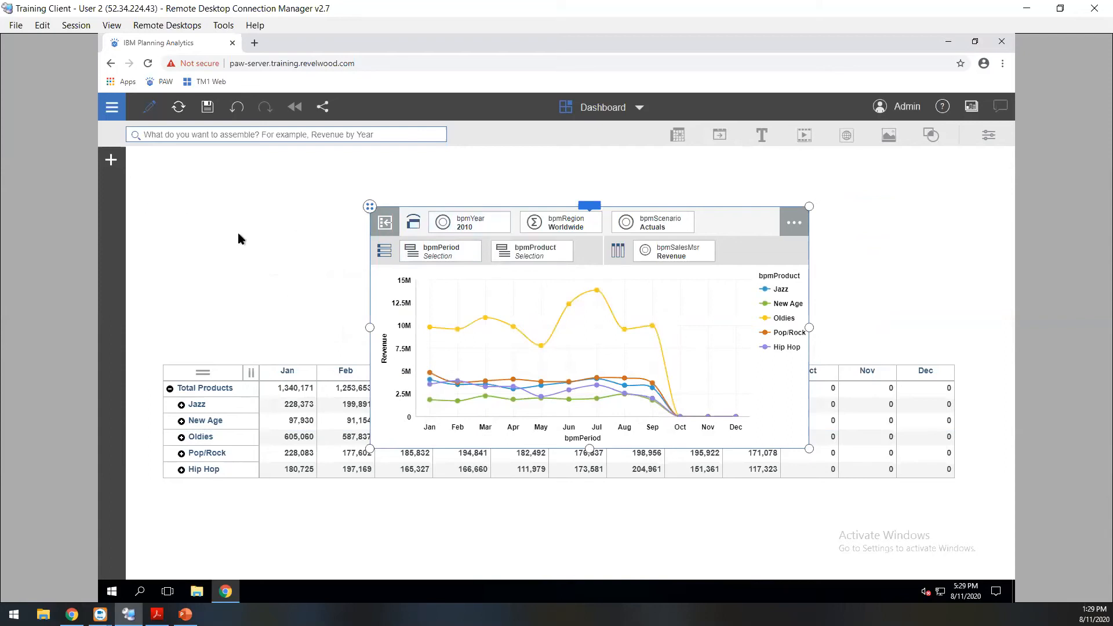
left_click(490, 223)
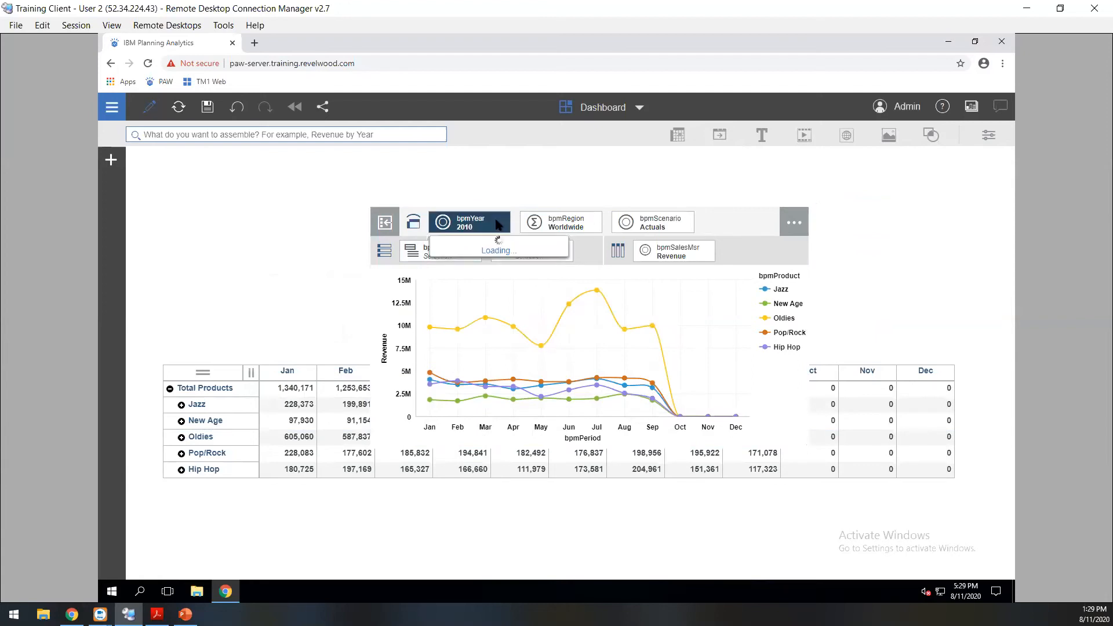
left_click_drag(478, 223, 183, 168)
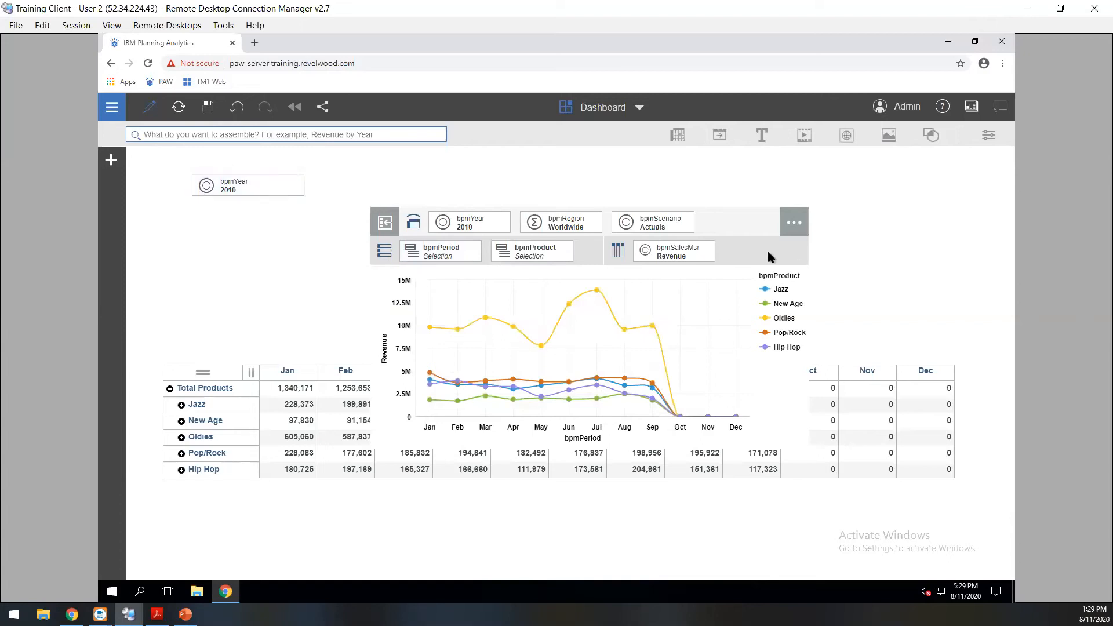
Step: Hide the line chart's overview area, then move and shrink the chart to fit between the year selector and the table
left_click(595, 207)
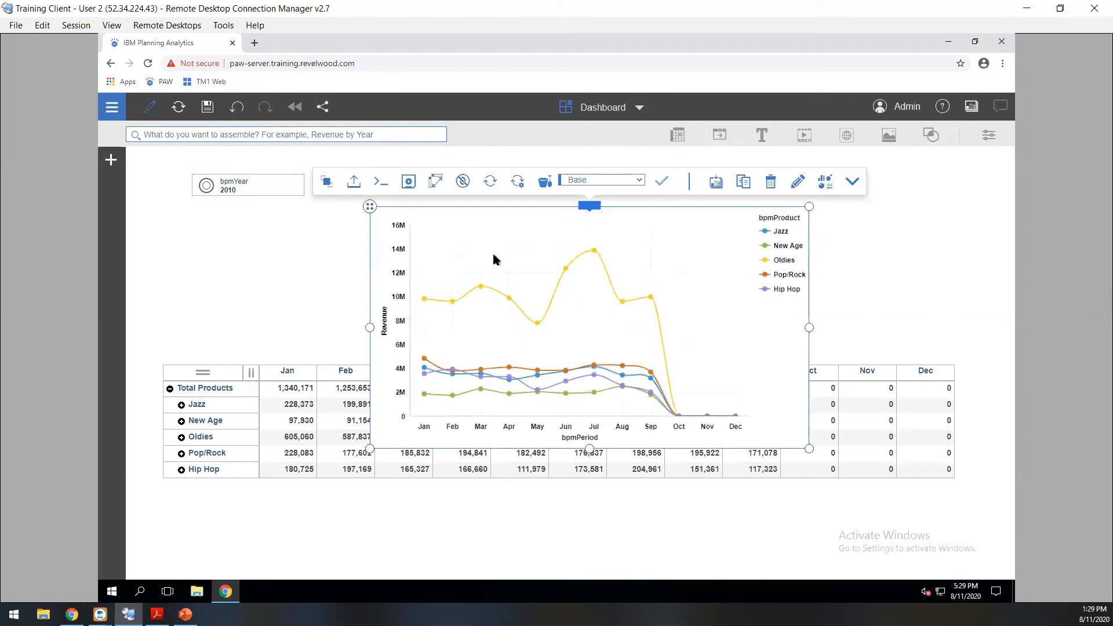
left_click_drag(348, 211, 149, 215)
left_click_drag(607, 452, 580, 355)
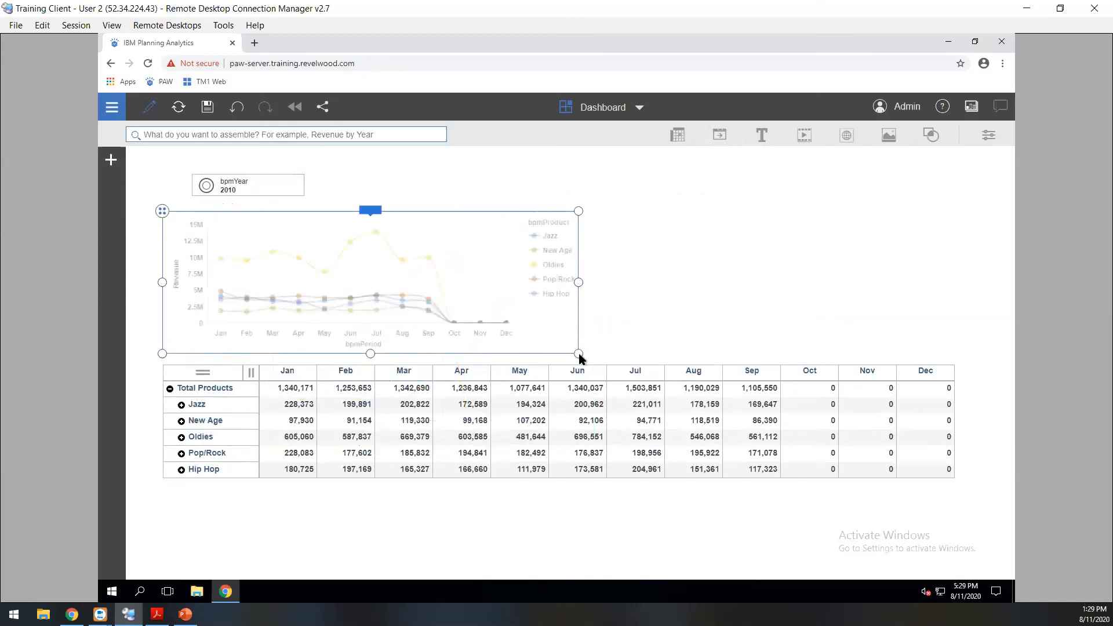
mouse_move(579, 283)
left_mouse_down()
mouse_move(610, 290)
mouse_move(569, 283)
left_mouse_up()
left_click(691, 308)
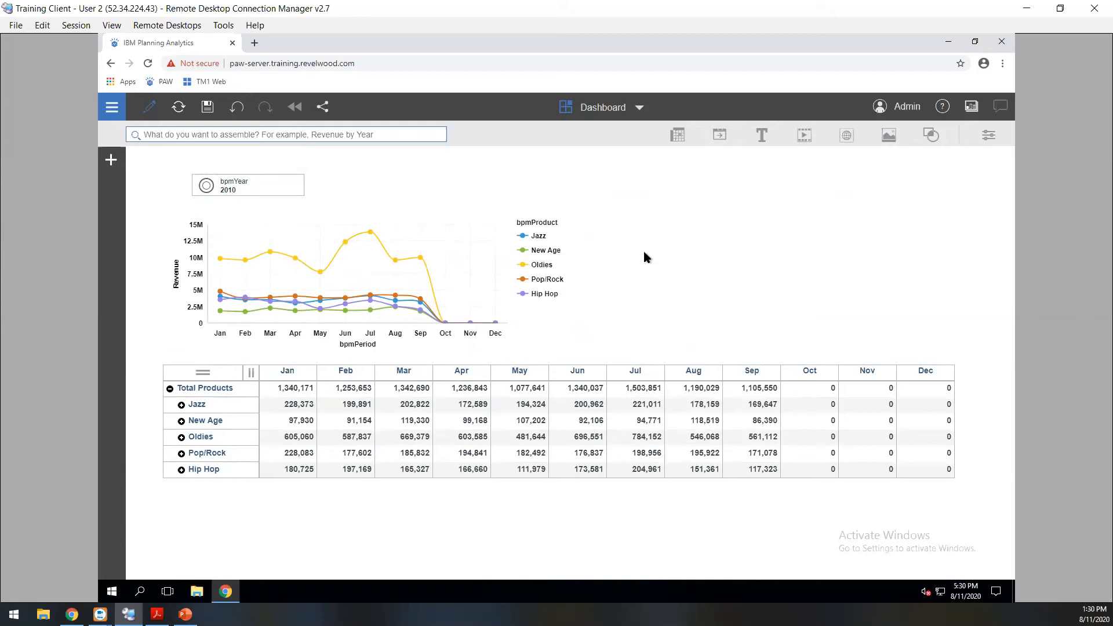
Step: Set the standalone bpmYear selector to 2009 to test the synchronization of the chart and table
left_click(276, 186)
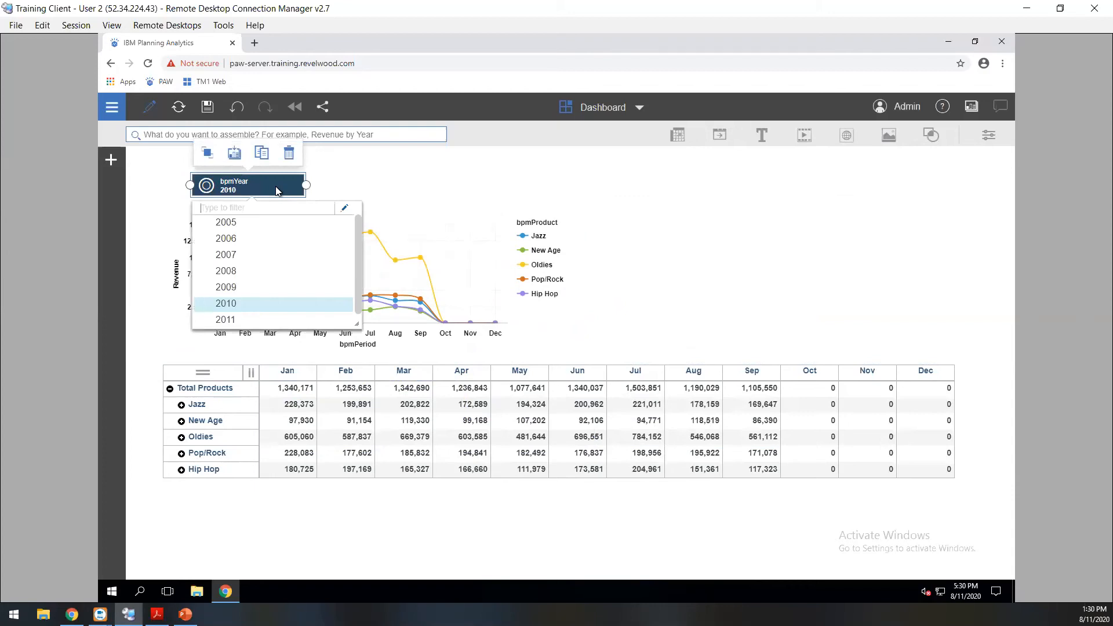
left_click(273, 287)
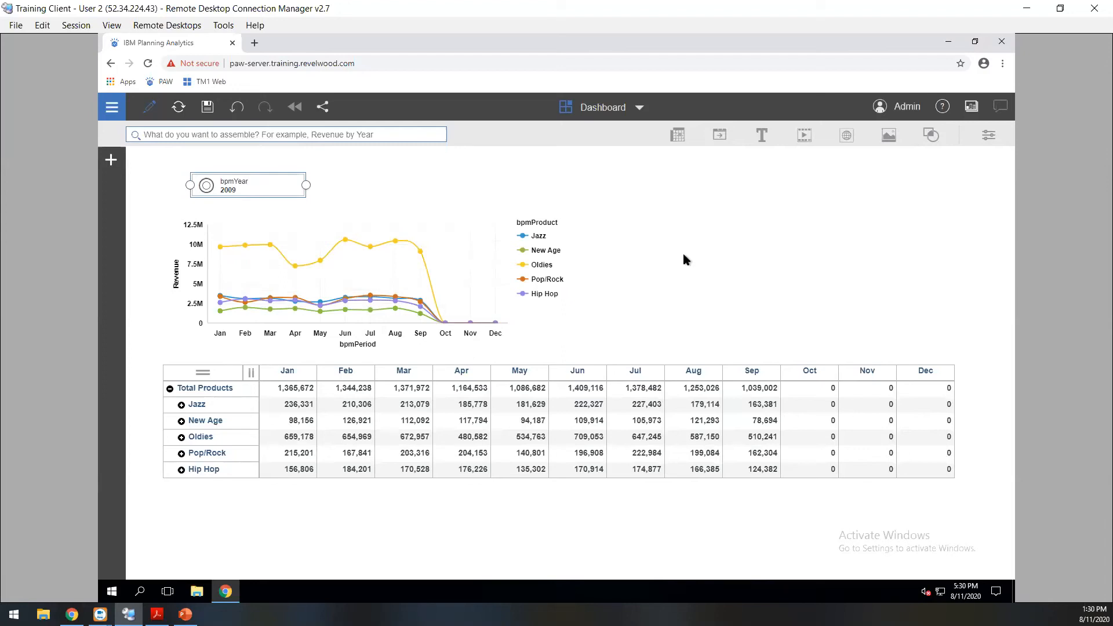
left_click(766, 264)
Step: Give the line chart the title "Revenue by Month"
left_click(424, 214)
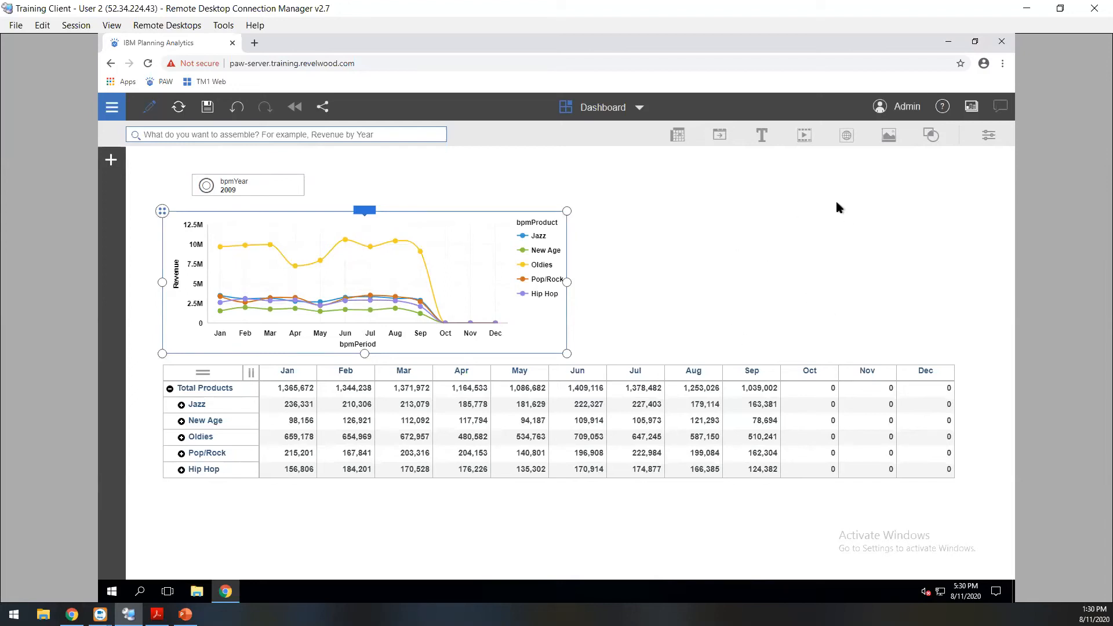
left_click(364, 209)
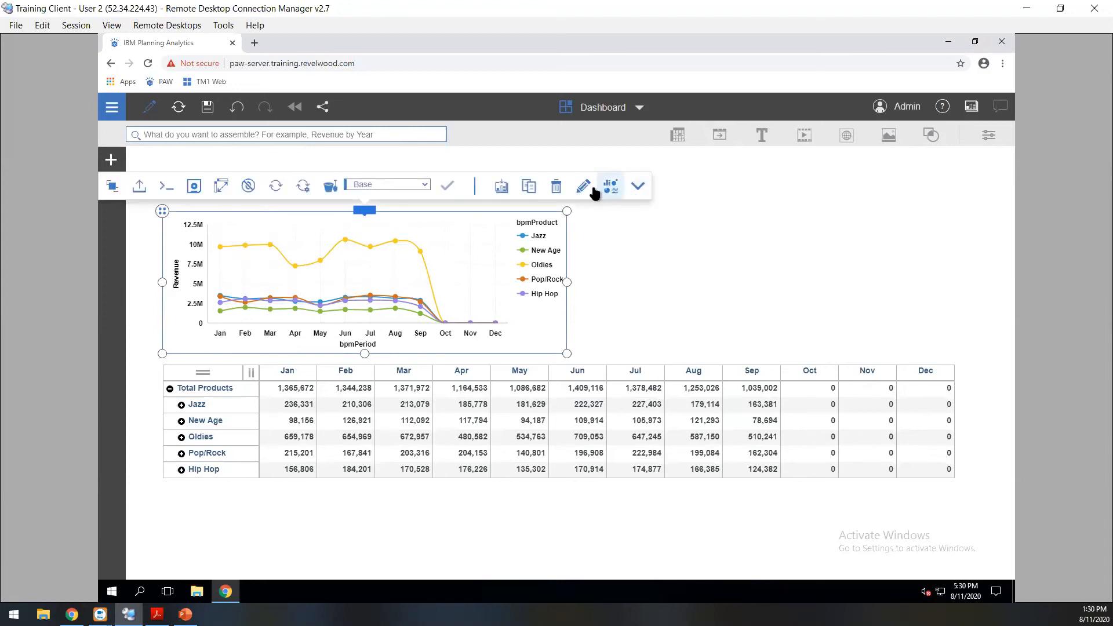
left_click(584, 187)
type("Revenue by Month")
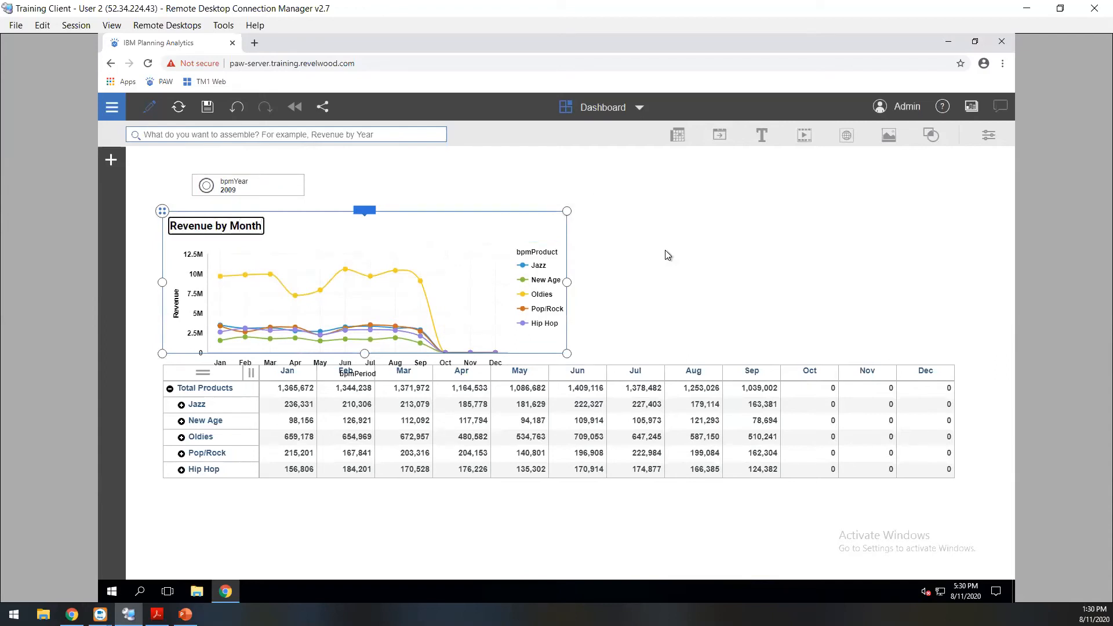
key("Return")
Step: Give the exploration table the title "Units by Month"
left_click(806, 404)
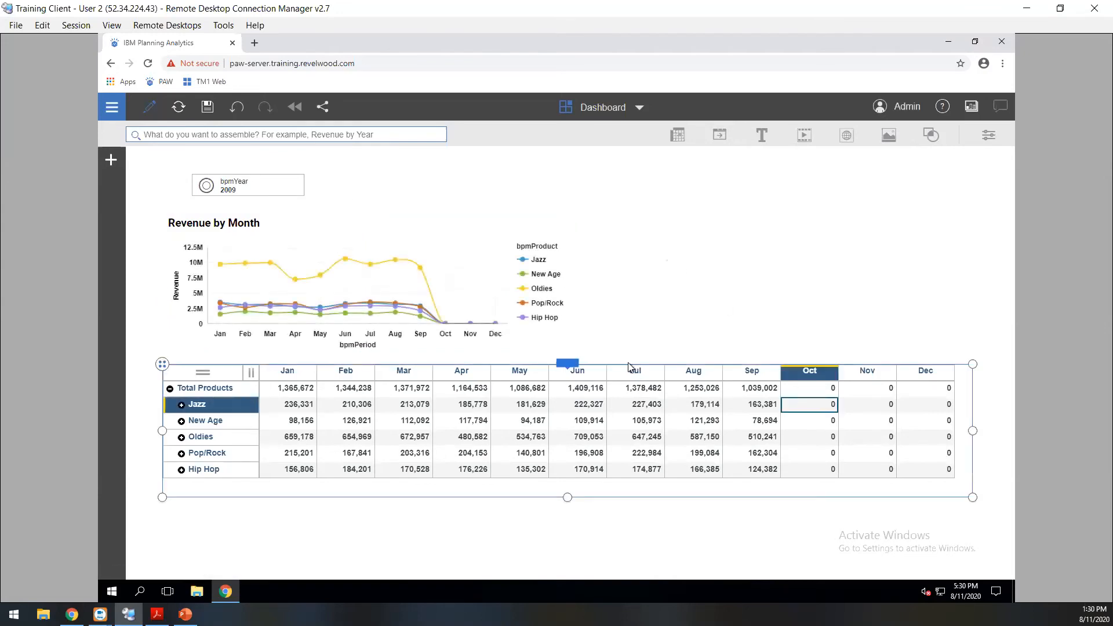
left_click(574, 364)
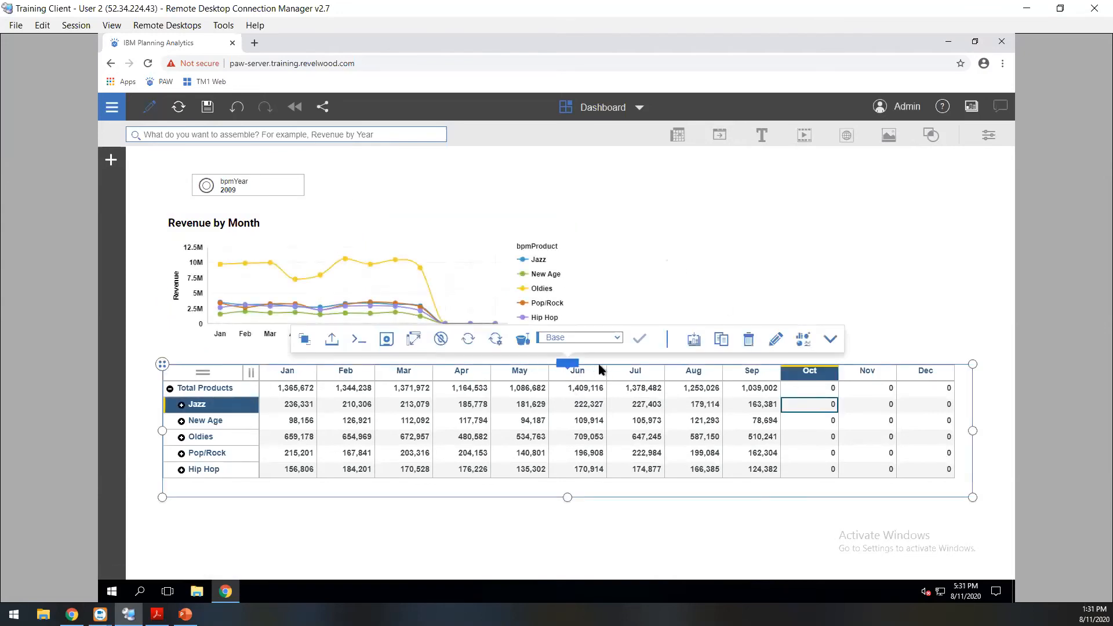
left_click(775, 340)
type("Units by Month")
key("Return")
left_click(782, 307)
Step: Extend the exploration table's frame downward so all product rows through Hip Hop fit without scrolling
left_click(603, 470)
left_click_drag(567, 496, 567, 514)
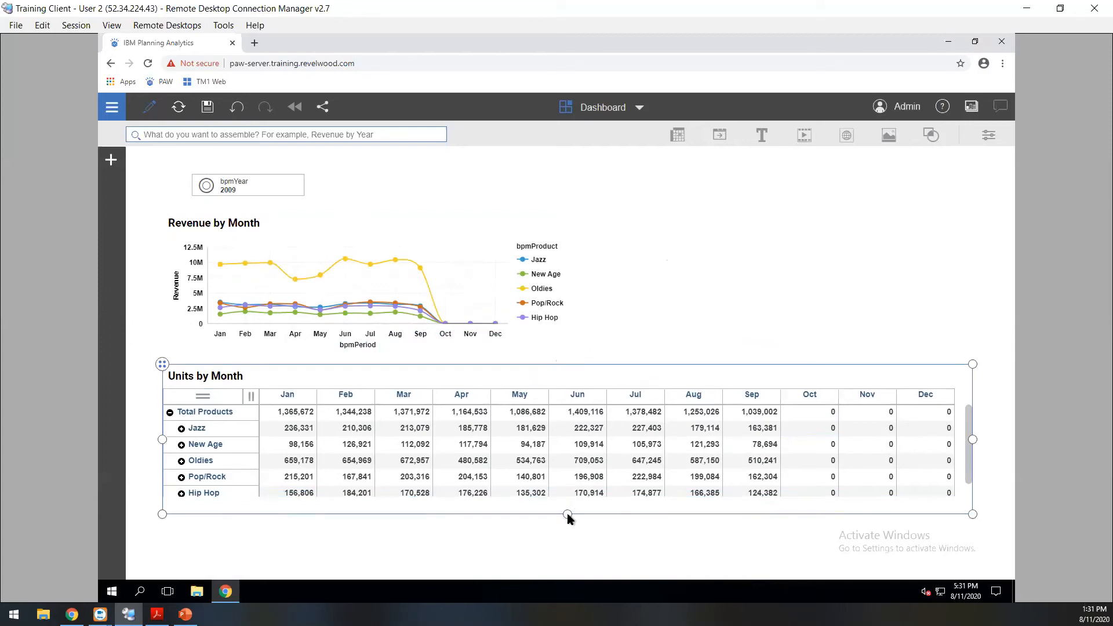
left_click(668, 272)
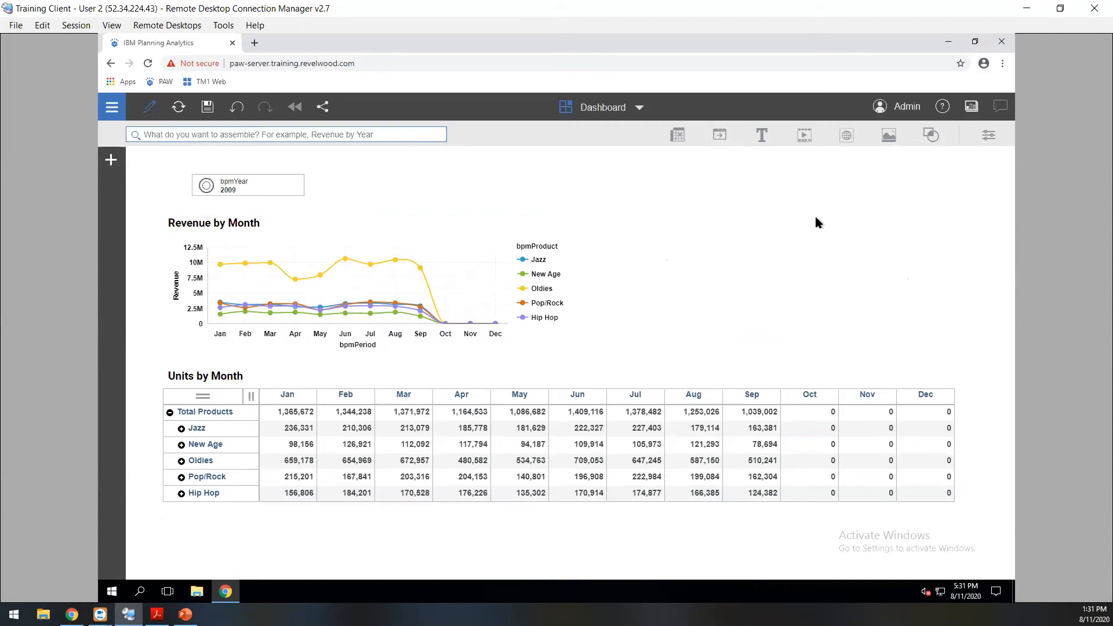
Step: Insert a web page object beside the line chart and resize it to fill the space above the table's later months
left_click(847, 137)
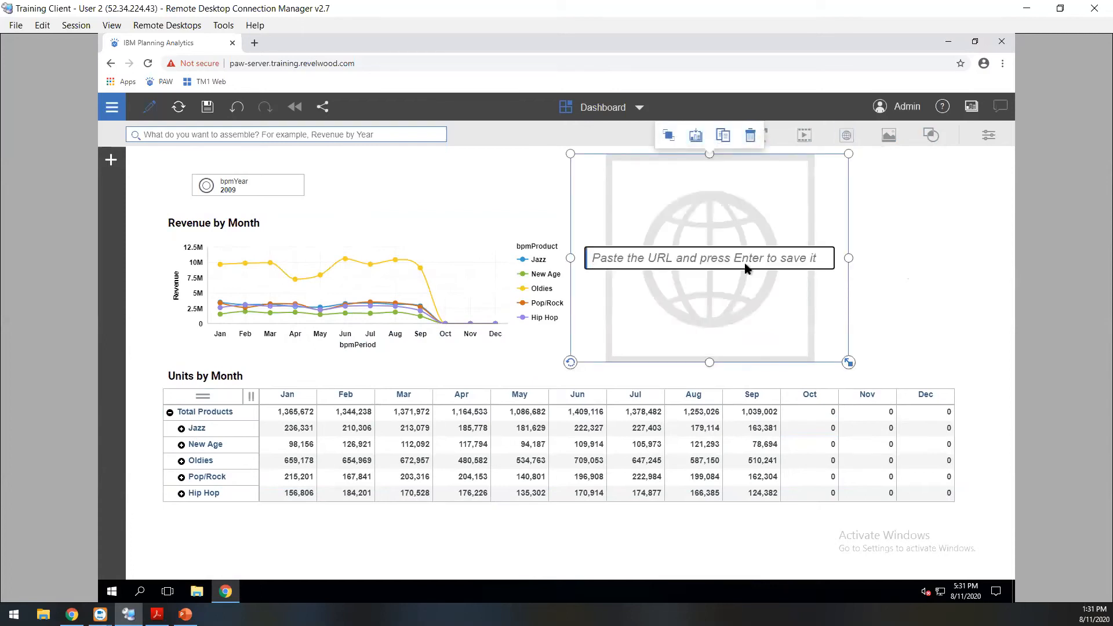
left_click_drag(749, 204, 656, 234)
left_click_drag(850, 396, 875, 381)
left_click_drag(698, 379, 698, 363)
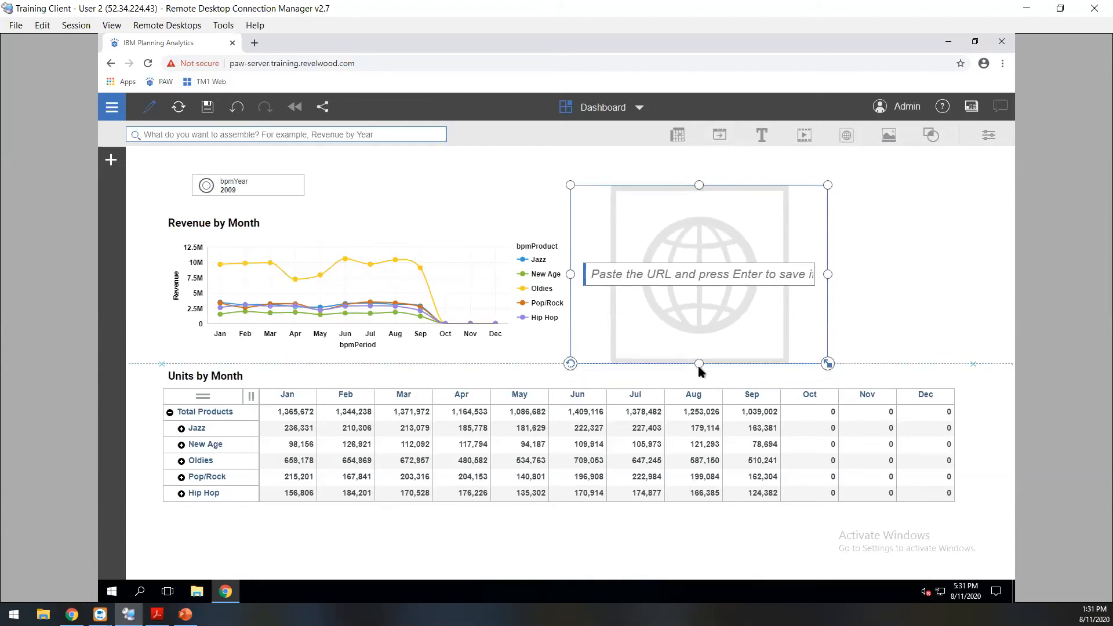
left_click_drag(828, 275, 947, 280)
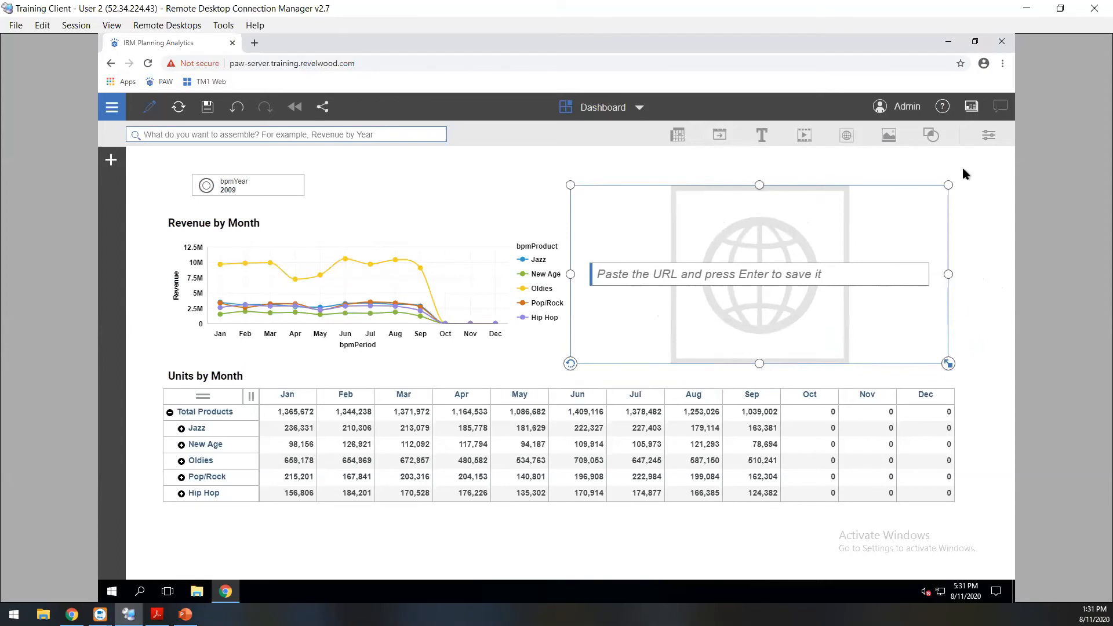
left_click(840, 274)
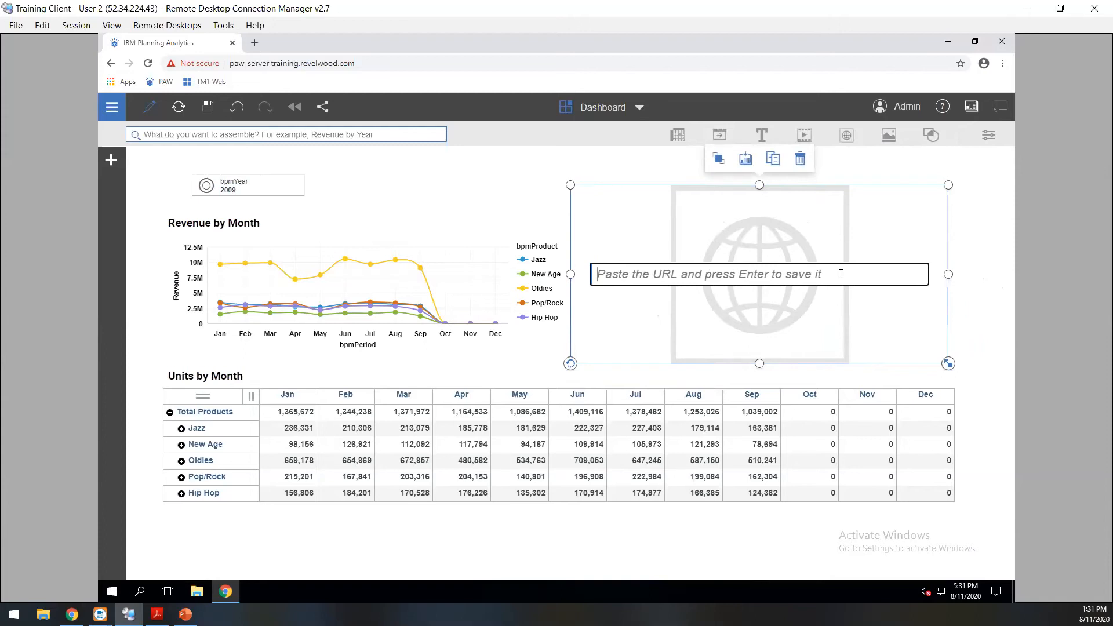
type("www")
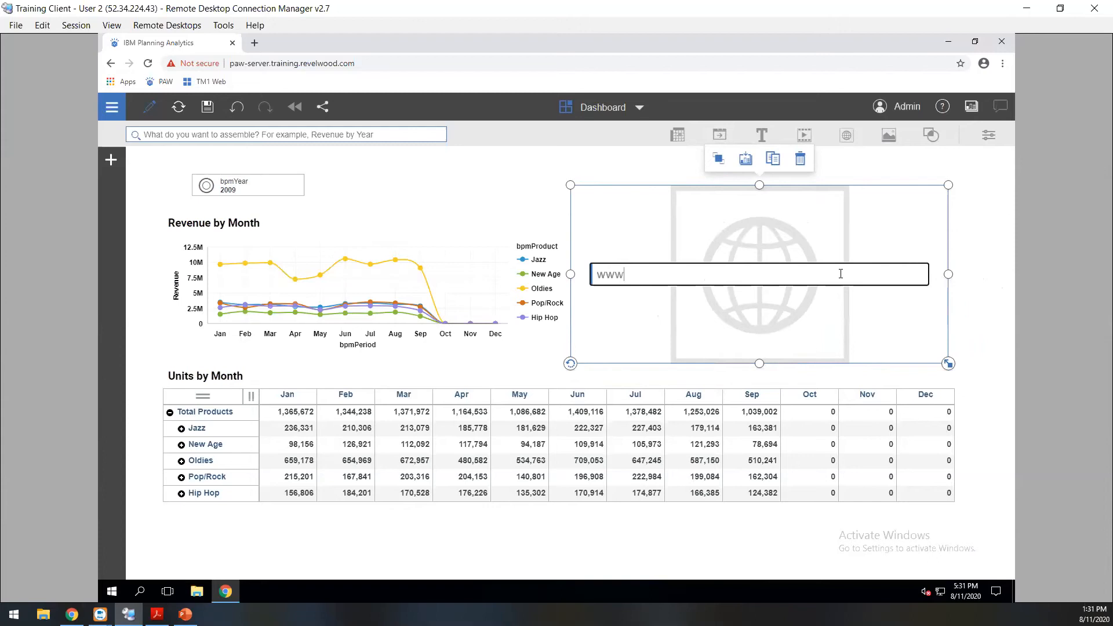
type(".revelwood.com")
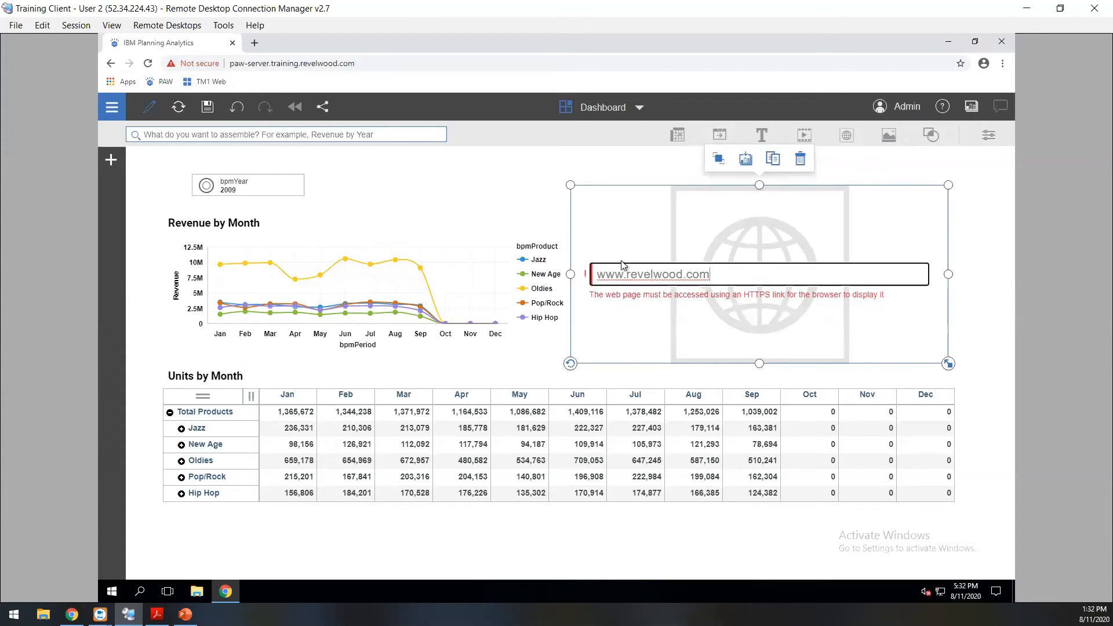
left_click(598, 275)
type("https://")
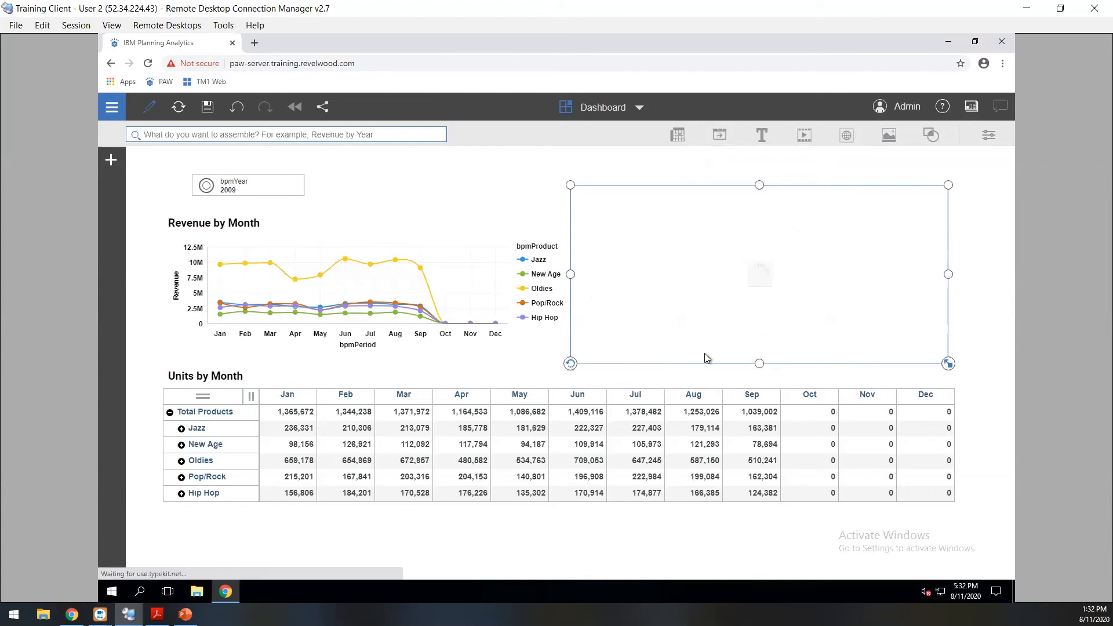
left_click(977, 348)
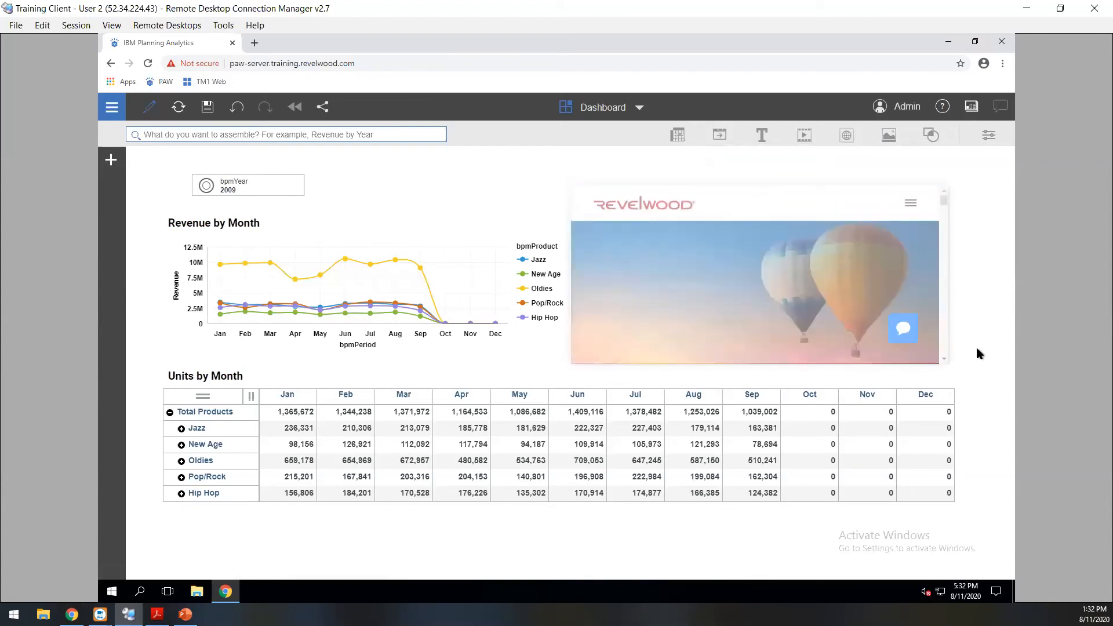
left_click(778, 298)
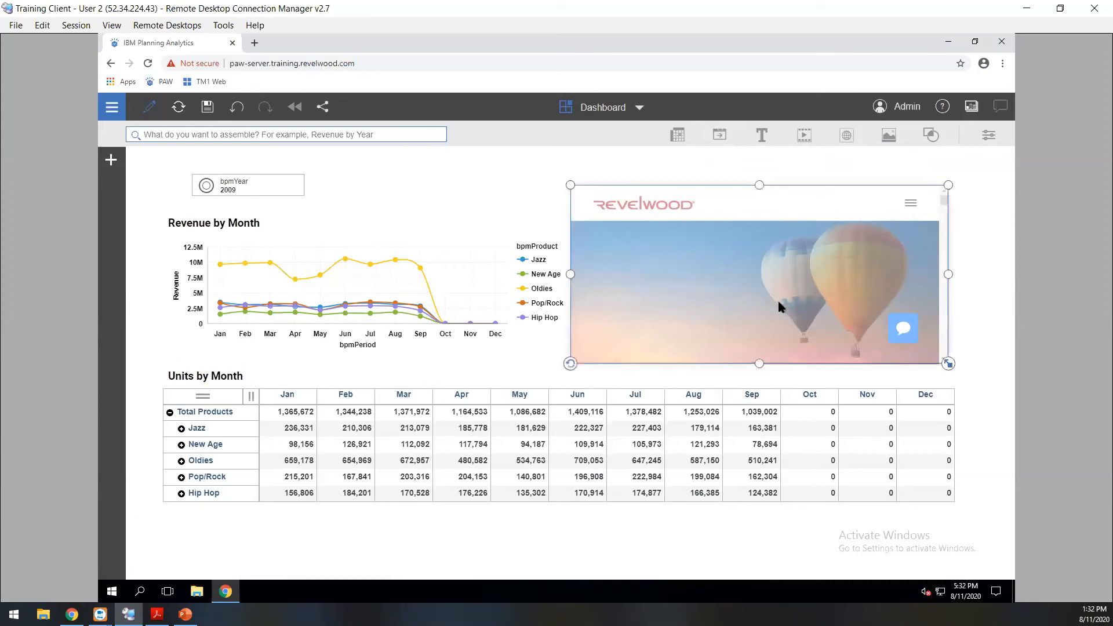
left_click(965, 242)
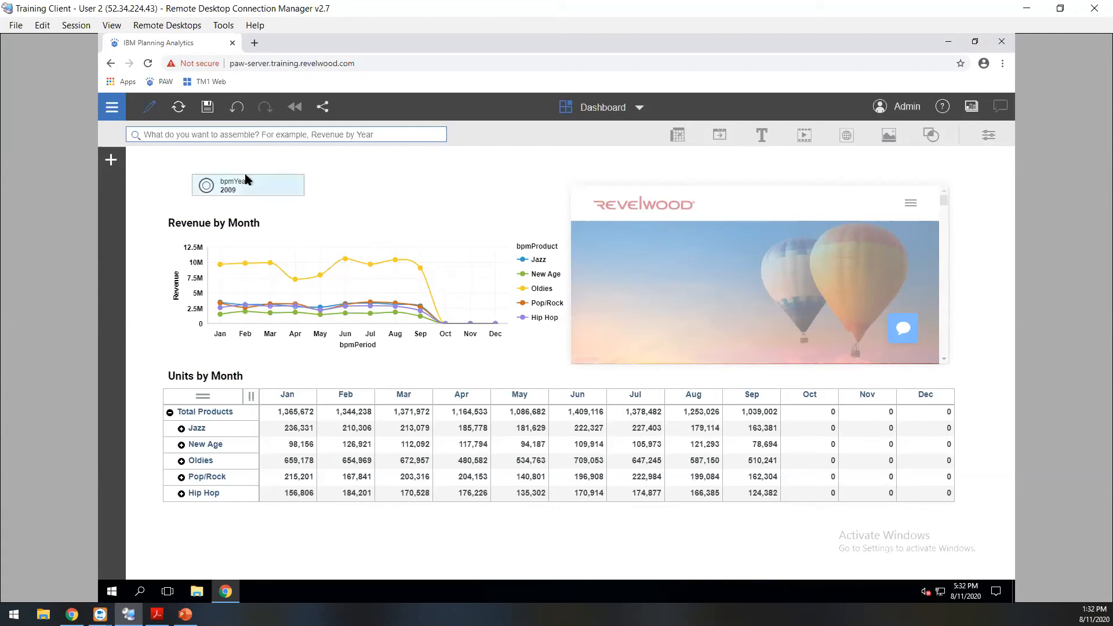
Step: Leave edit mode and set the dashboard's bpmYear selector to 2010
left_click(150, 108)
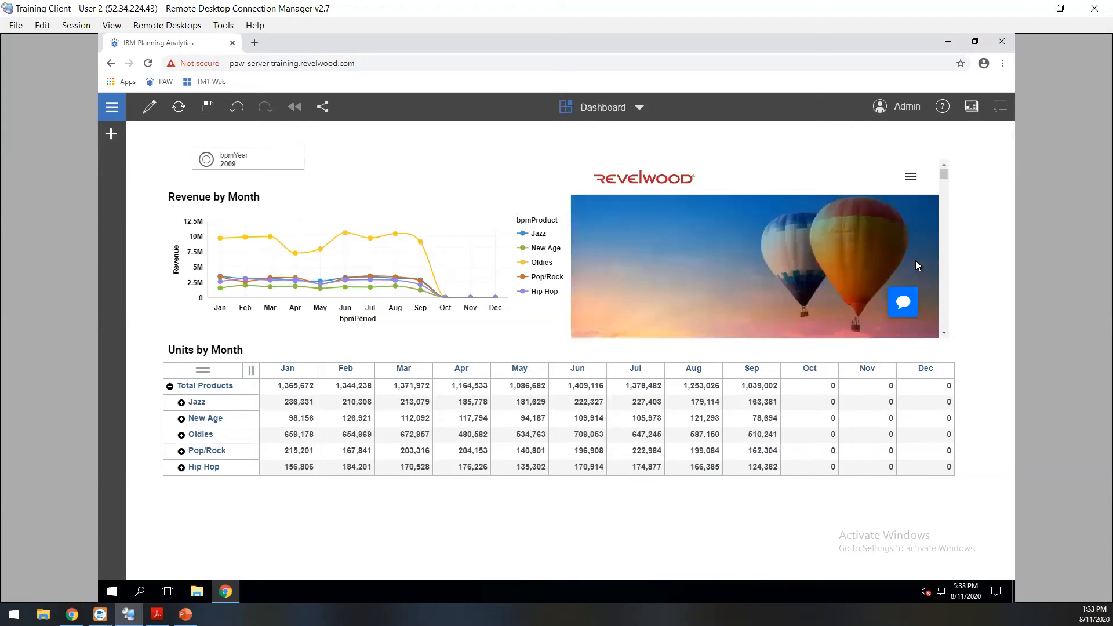
left_click(287, 158)
left_click(252, 273)
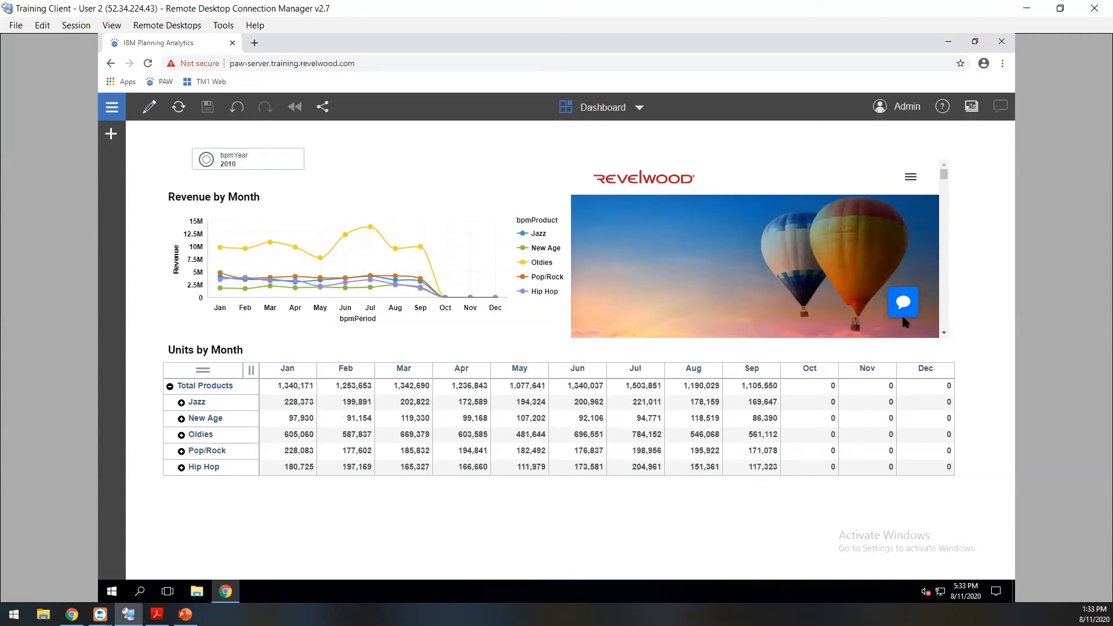
Step: Scroll through the embedded Revelwood web page, then open and close its navigation menu
scroll(910, 241, "down", 3)
scroll(912, 244, "down", 5)
scroll(912, 244, "up", 6)
scroll(911, 240, "up", 2)
left_click(910, 181)
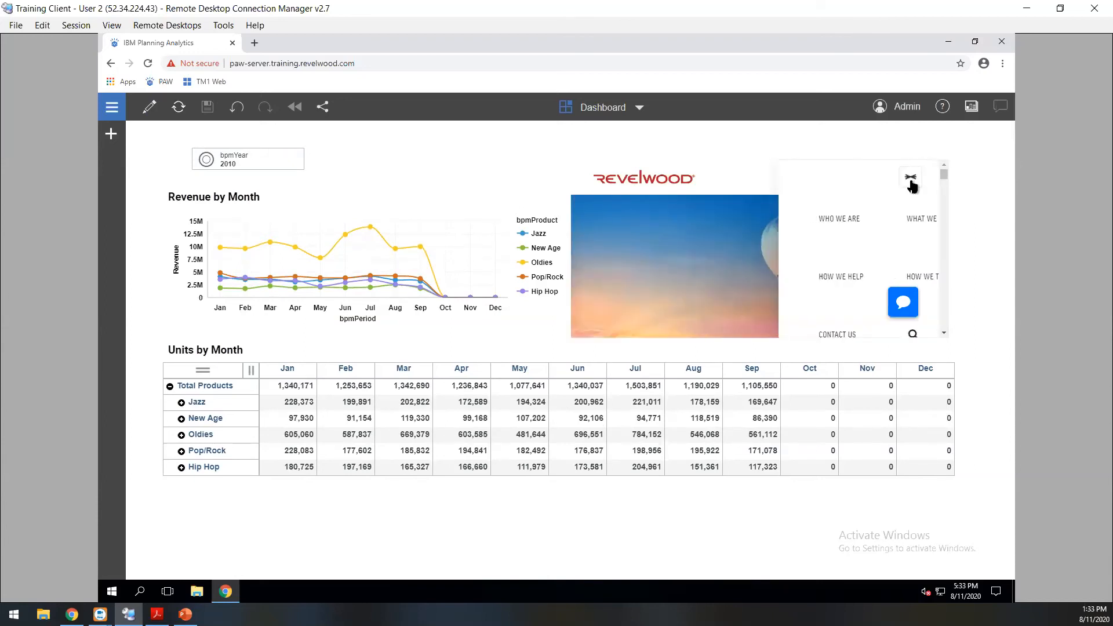
left_click(912, 176)
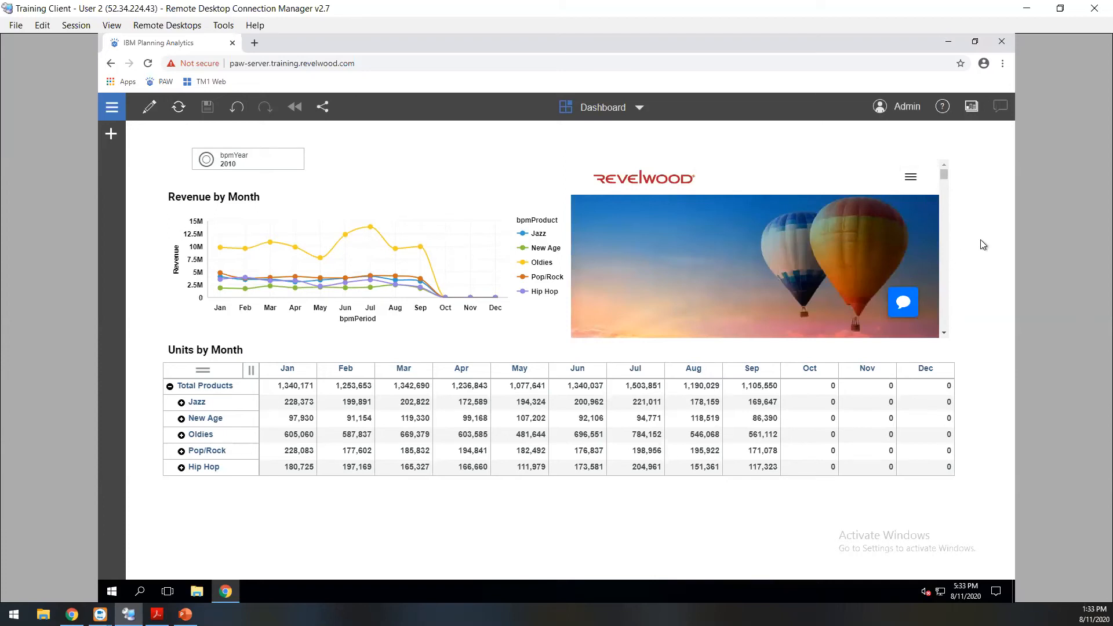